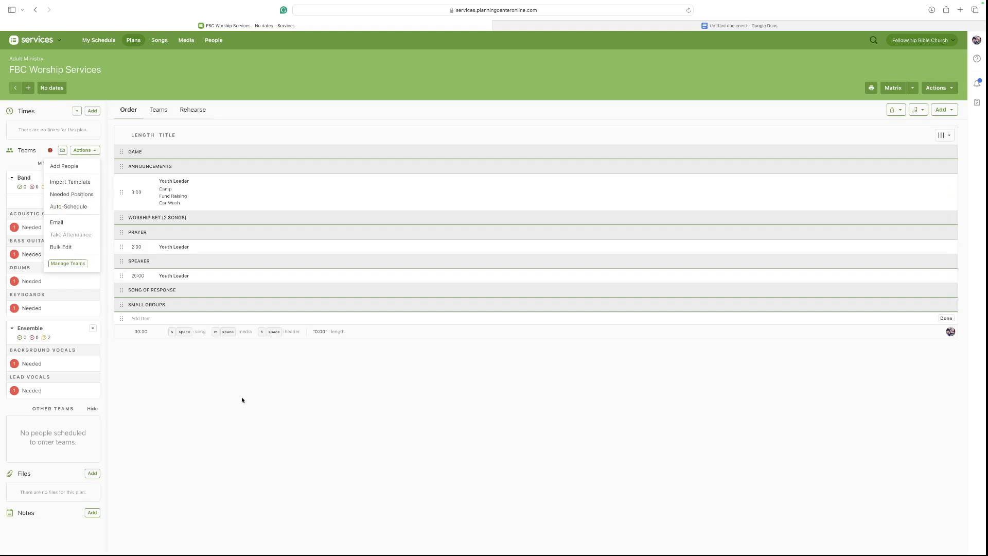
Dismiss the open team actions and review the worship set song lists in the Google Docs document, returning to the service plan.
left_click(226, 394)
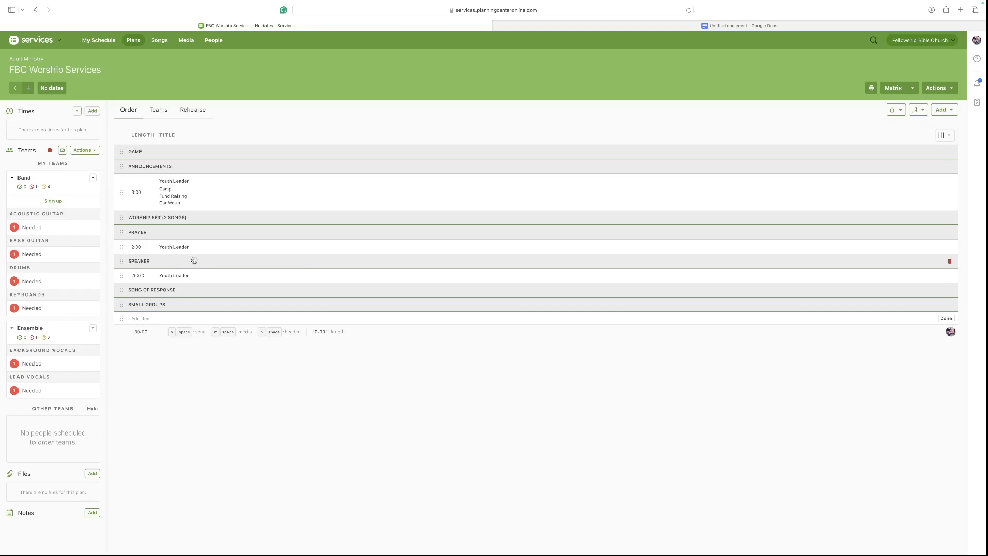
left_click(656, 23)
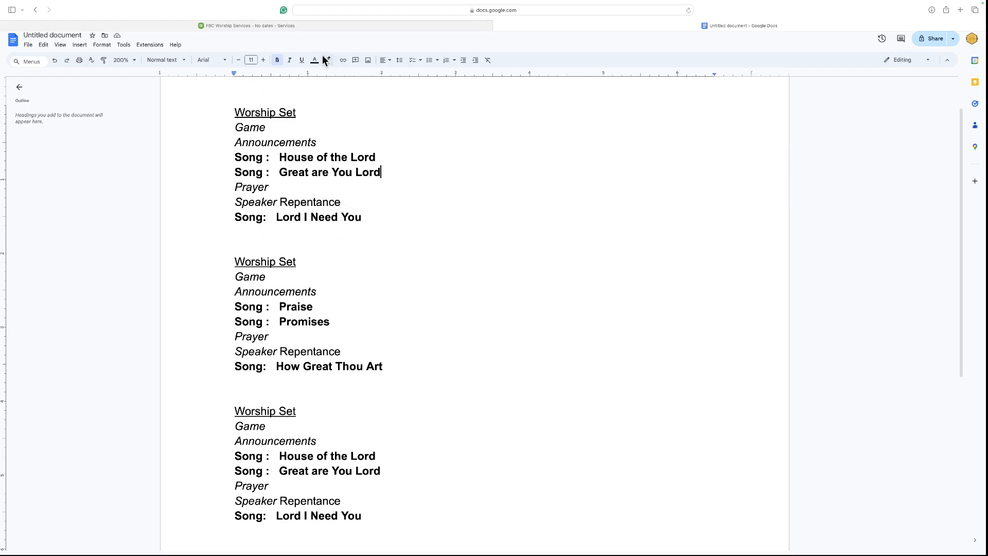
left_click(286, 25)
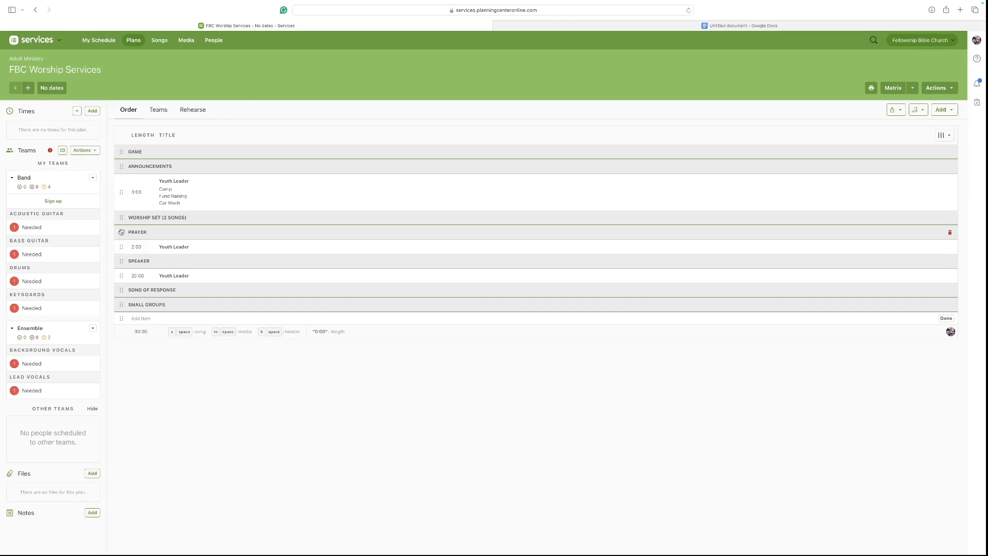
left_click(944, 110)
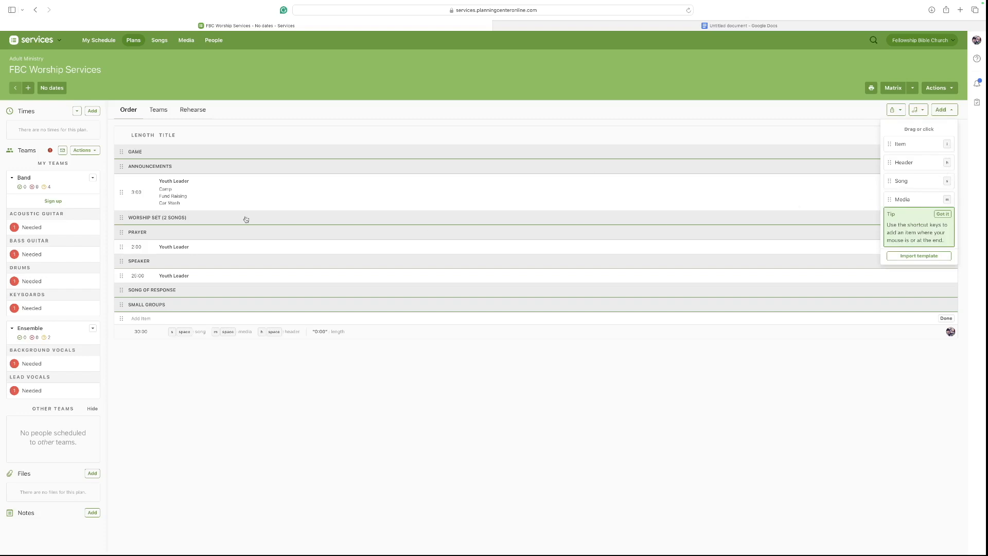
left_click(204, 212)
left_click(204, 212)
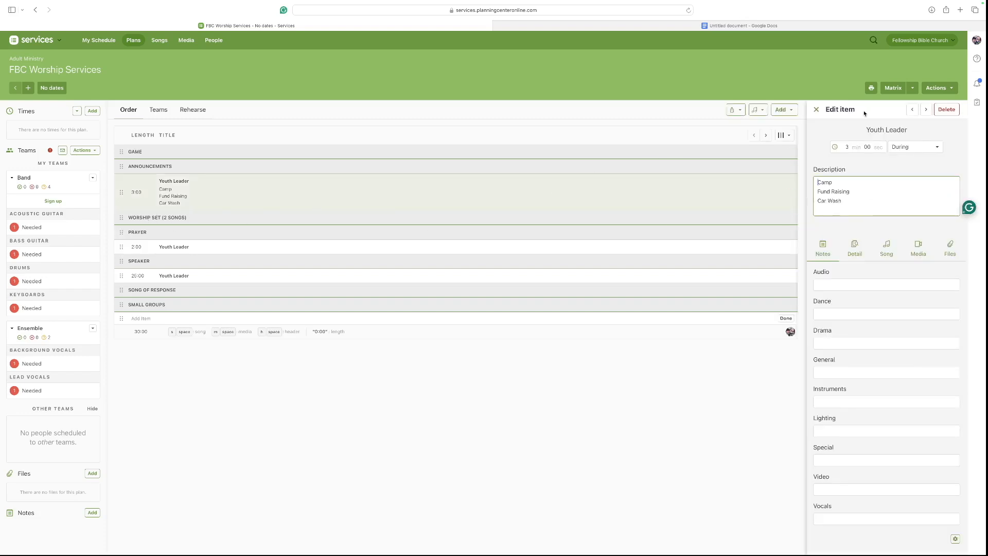
left_click(817, 109)
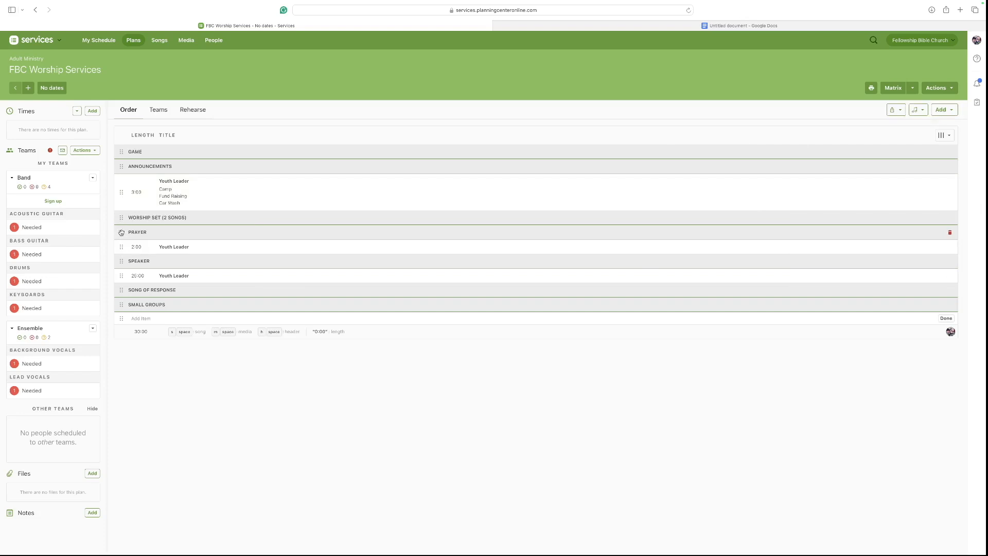
Insert a new song item between the Worship Set and Prayer headers and check the song list in Google Docs.
key("s")
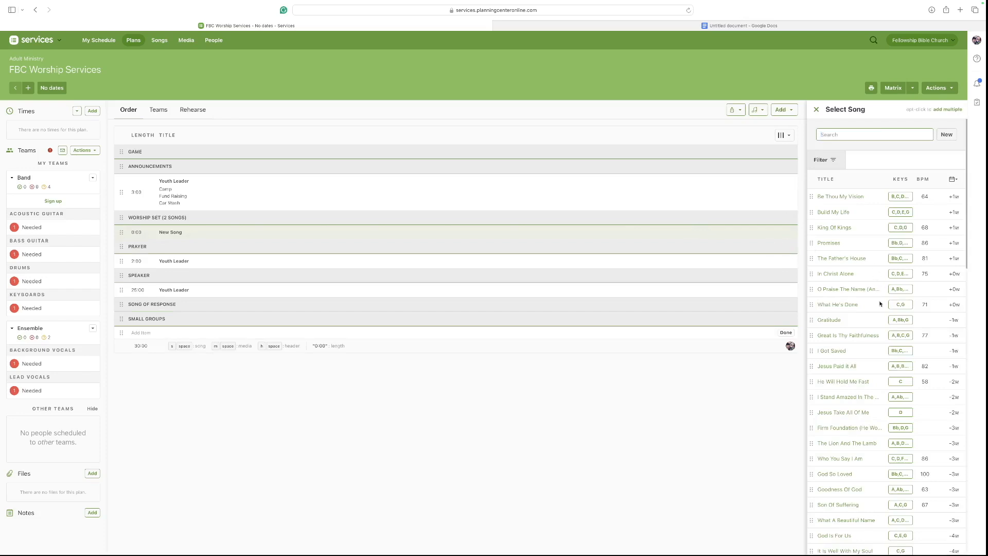
left_click(656, 26)
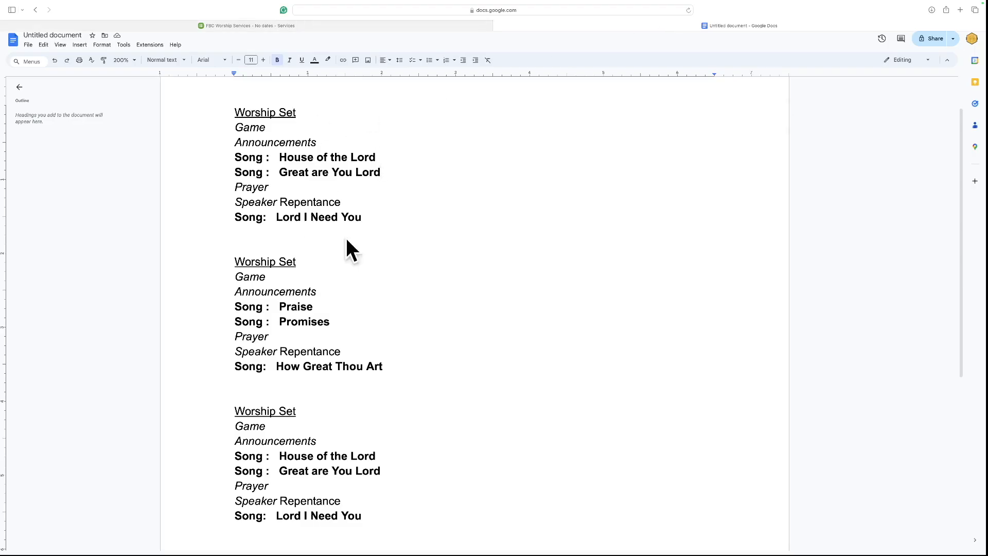
left_click(312, 26)
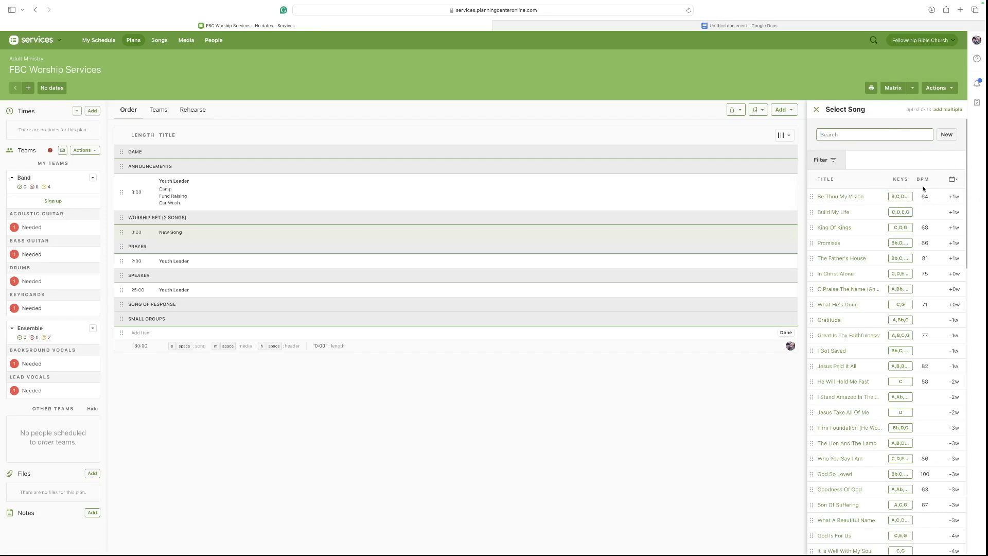
Examine the last-scheduled dates of songs on the first two pages of the song library, returning to the first page.
left_click(952, 180)
scroll(950, 211, "down", 20)
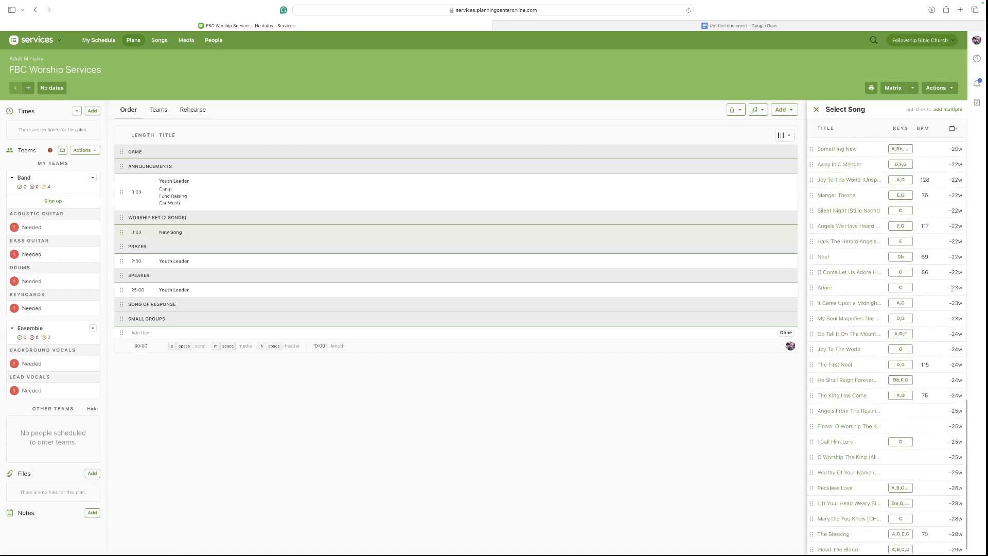
scroll(952, 288, "down", 12)
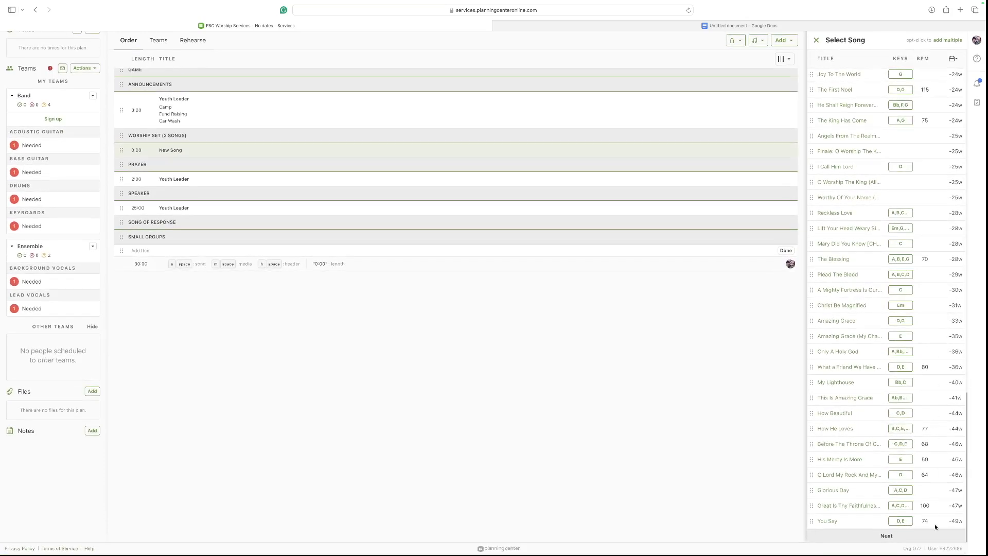
left_click(936, 538)
scroll(952, 365, "down", 14)
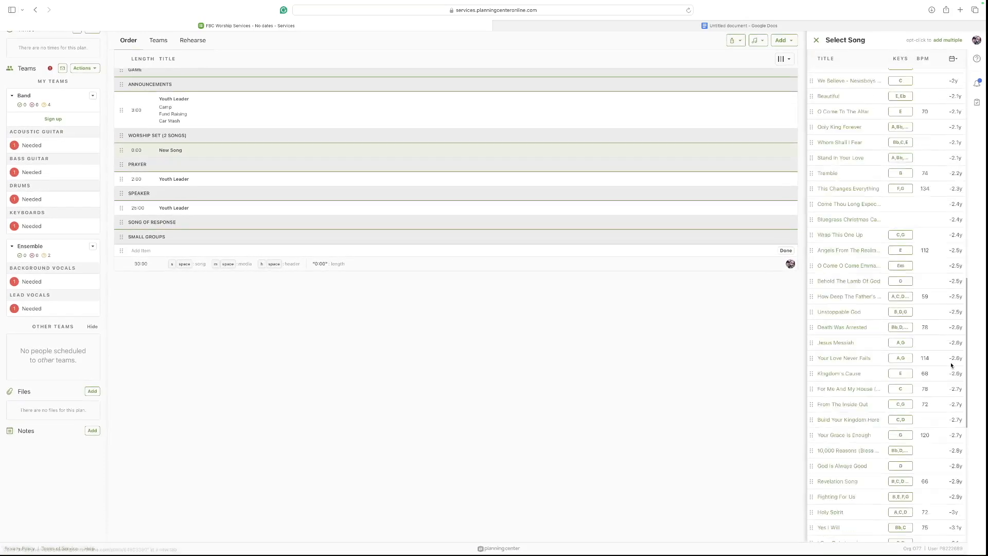
scroll(951, 365, "down", 10)
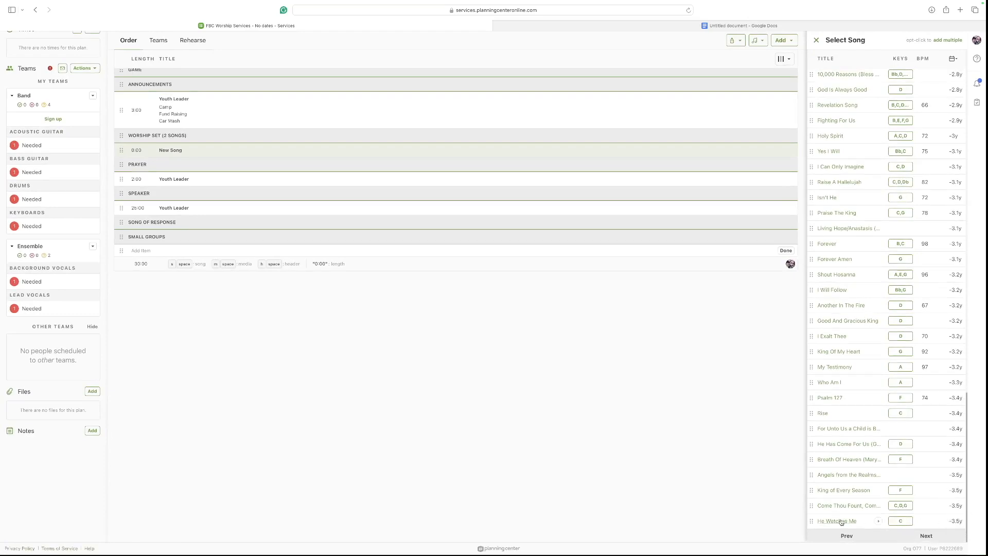
scroll(952, 392, "up", 20)
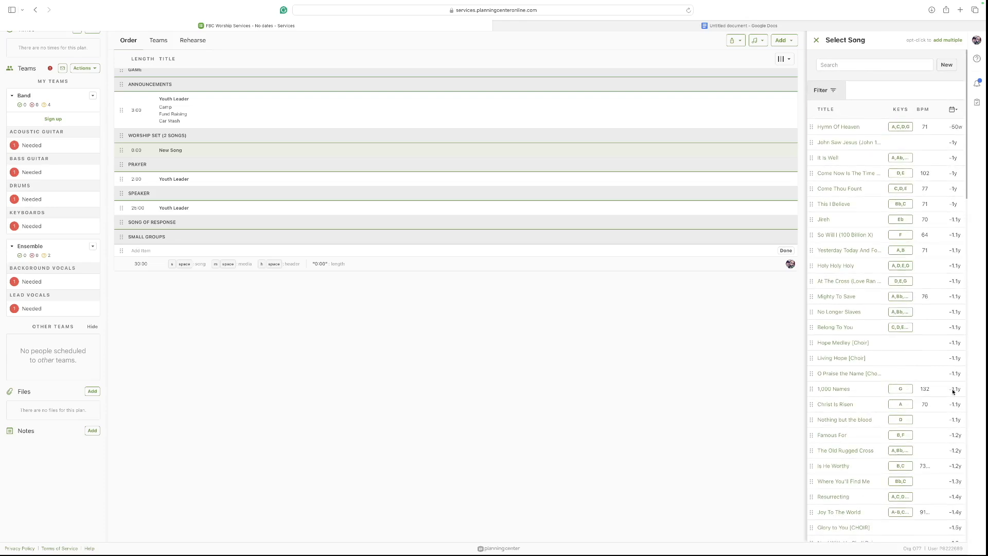
scroll(953, 392, "up", 3)
scroll(928, 365, "down", 15)
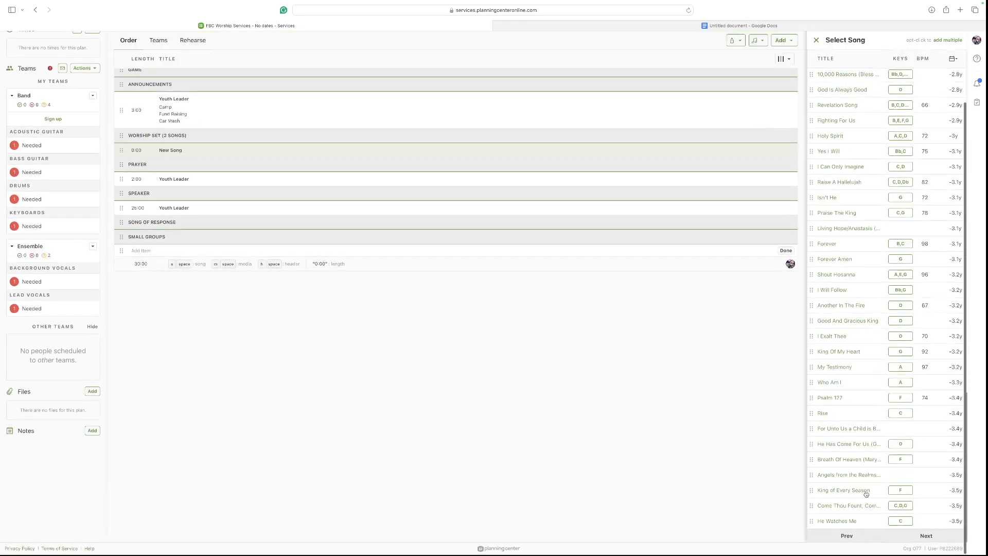
left_click(844, 535)
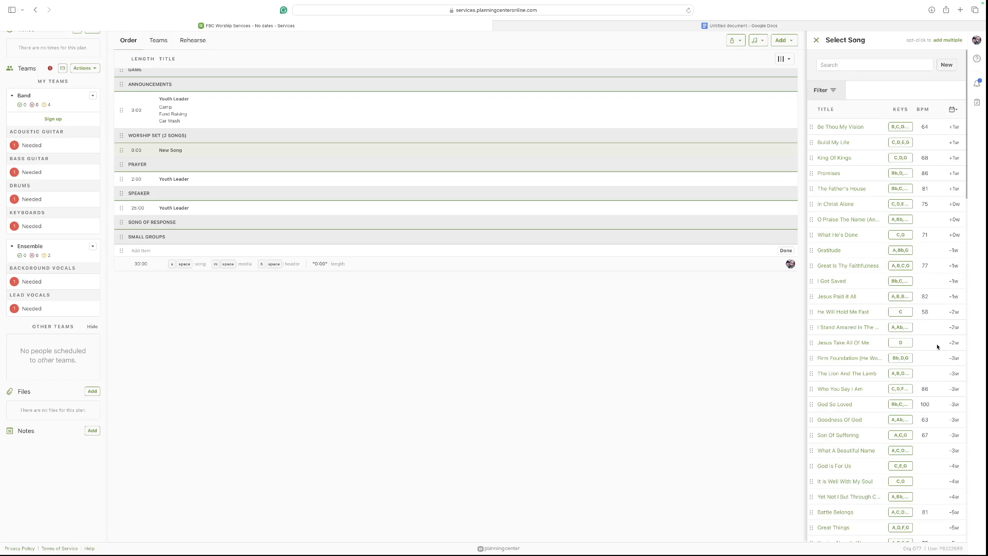
Choose Living Hope from the song library for the new song item in the worship set.
scroll(936, 346, "down", 5)
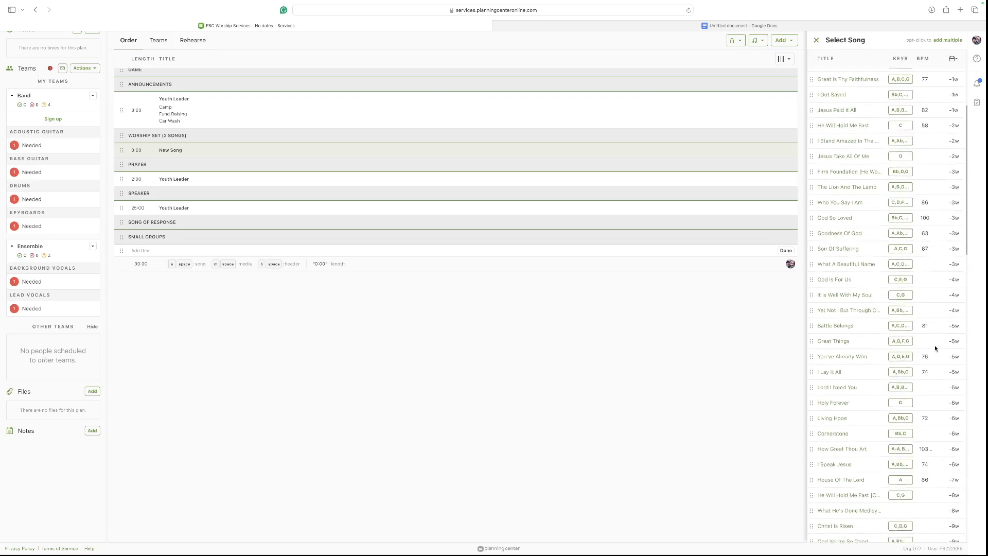
scroll(935, 348, "down", 1)
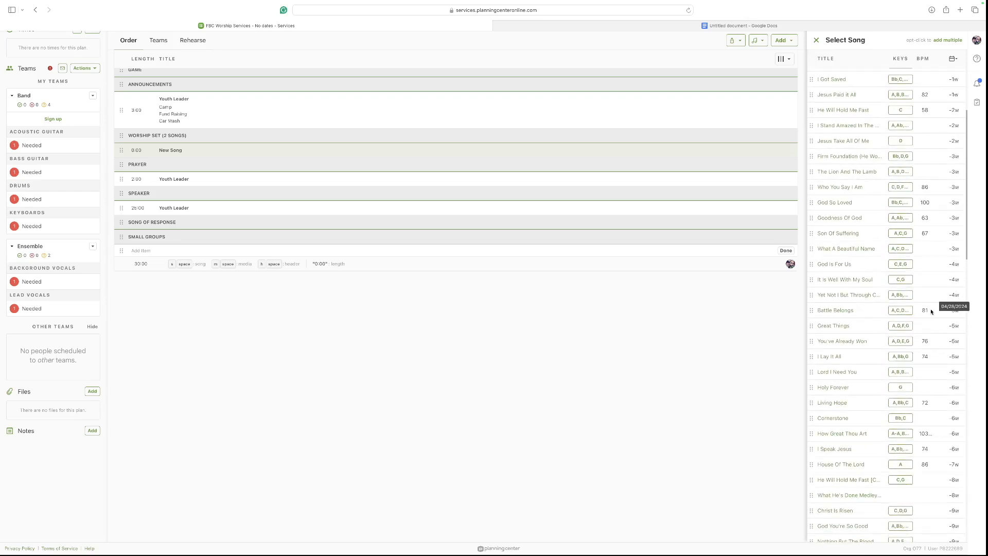
scroll(930, 258, "down", 1)
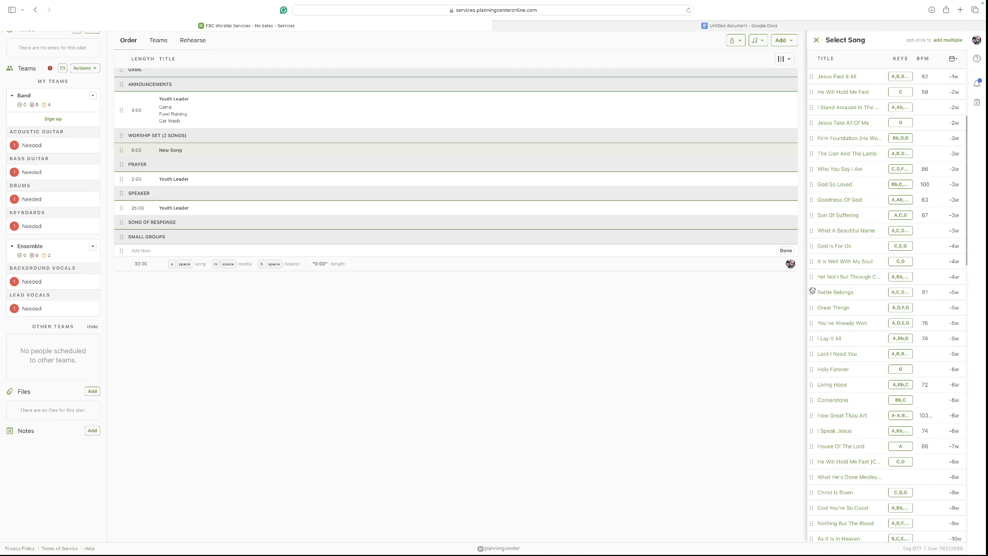
scroll(818, 288, "down", 8)
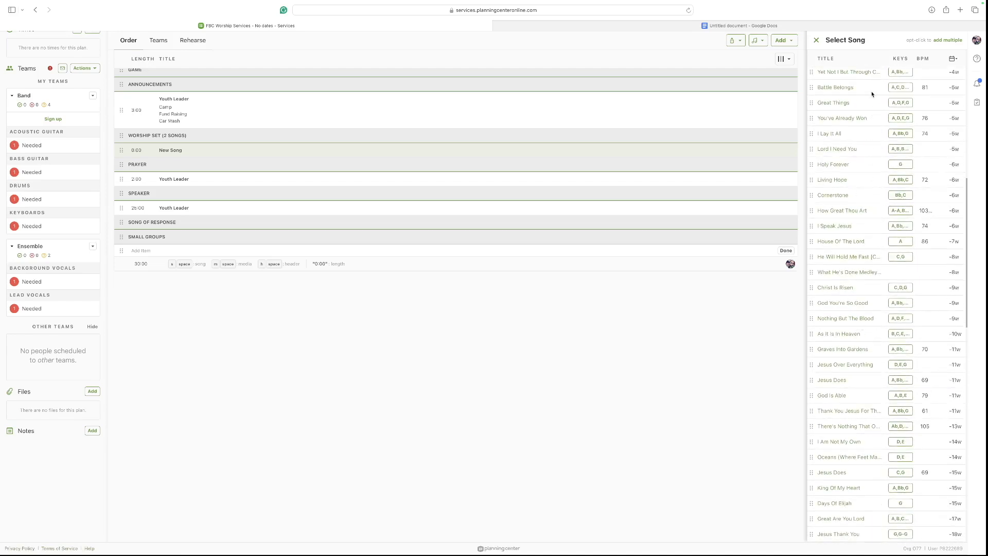
scroll(855, 217, "up", 2)
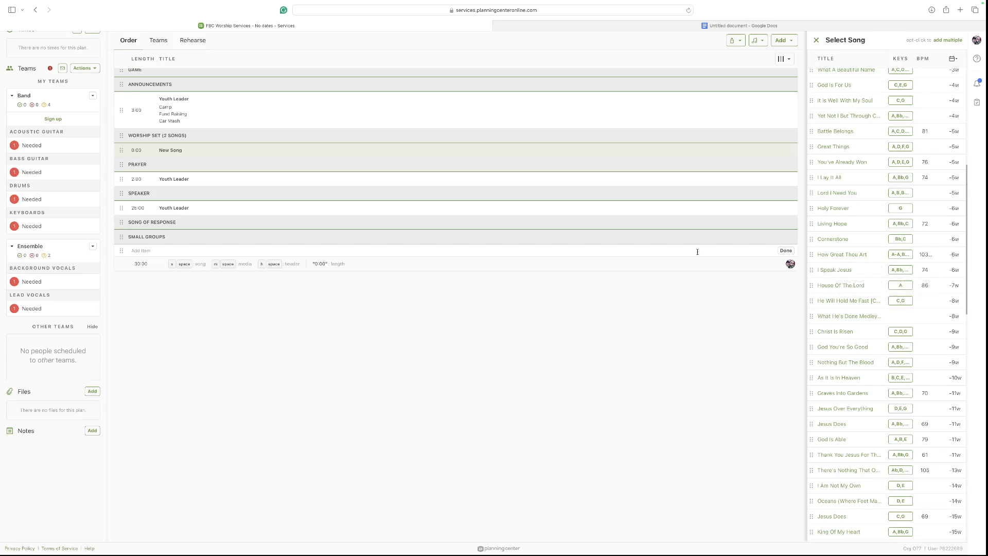
scroll(842, 300, "up", 2)
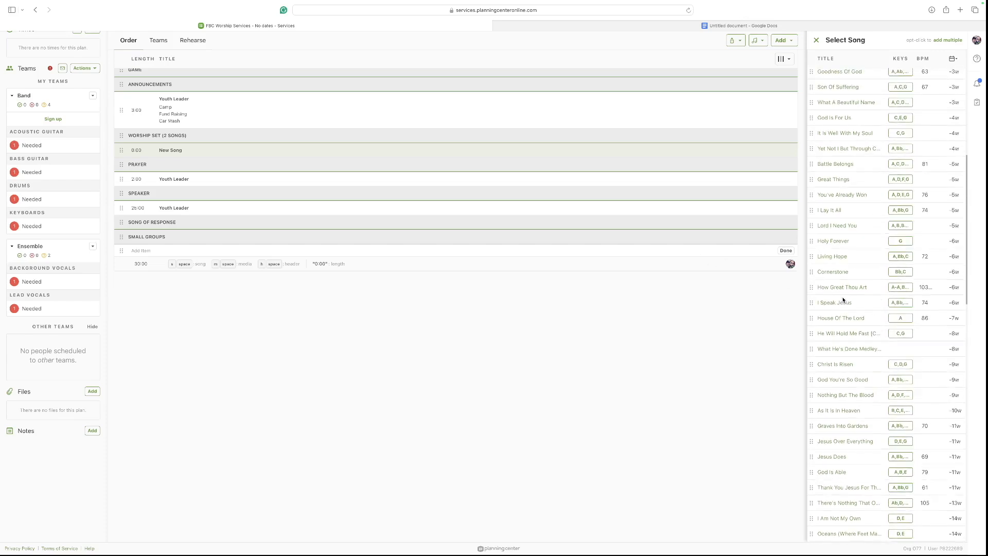
left_click(833, 257)
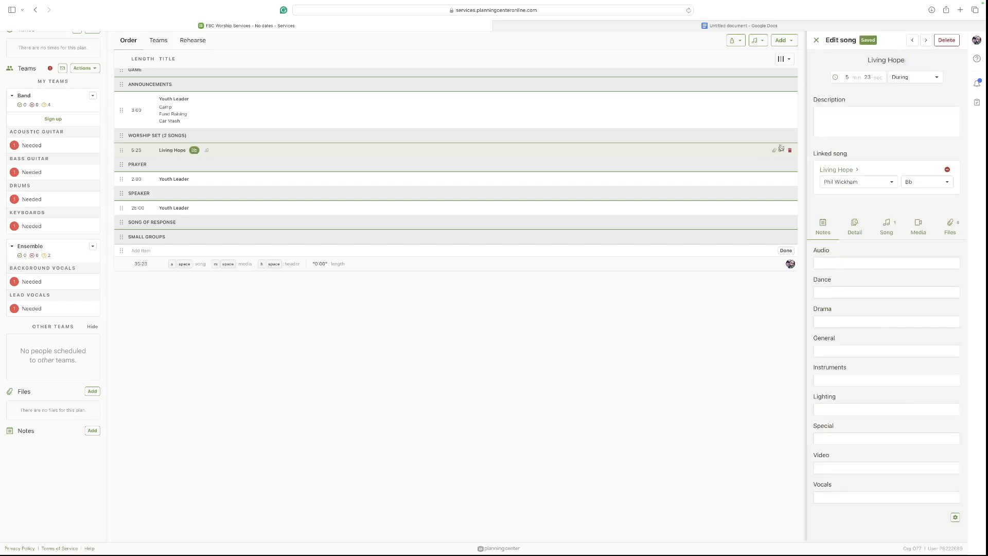
Compare the song list in Google Docs with the plan and examine the key options for Living Hope.
left_click(674, 26)
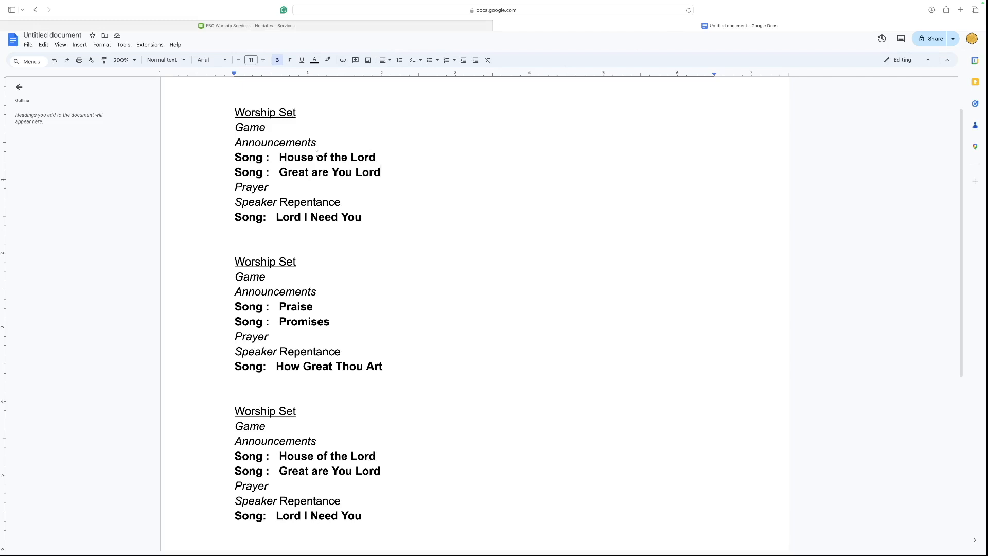
left_click(335, 26)
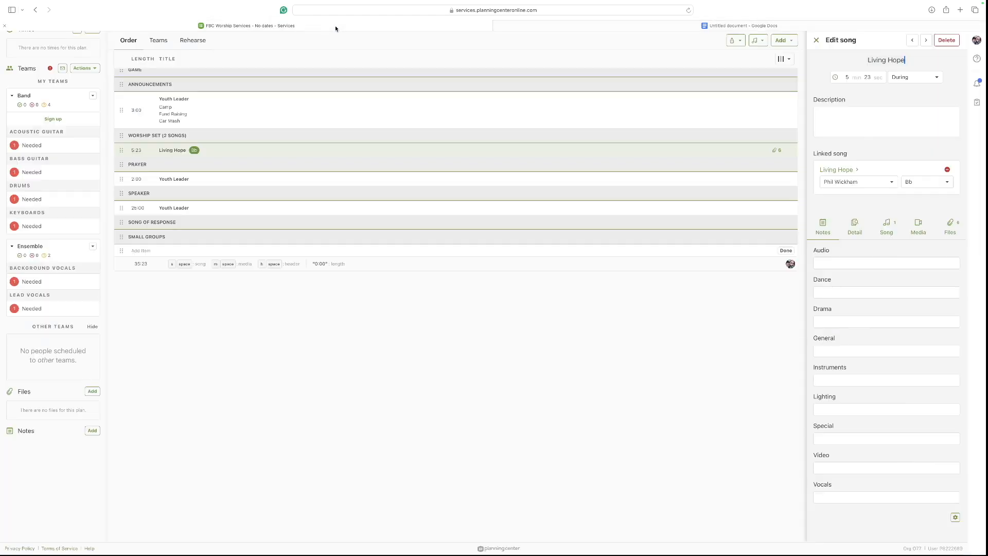
left_click(931, 184)
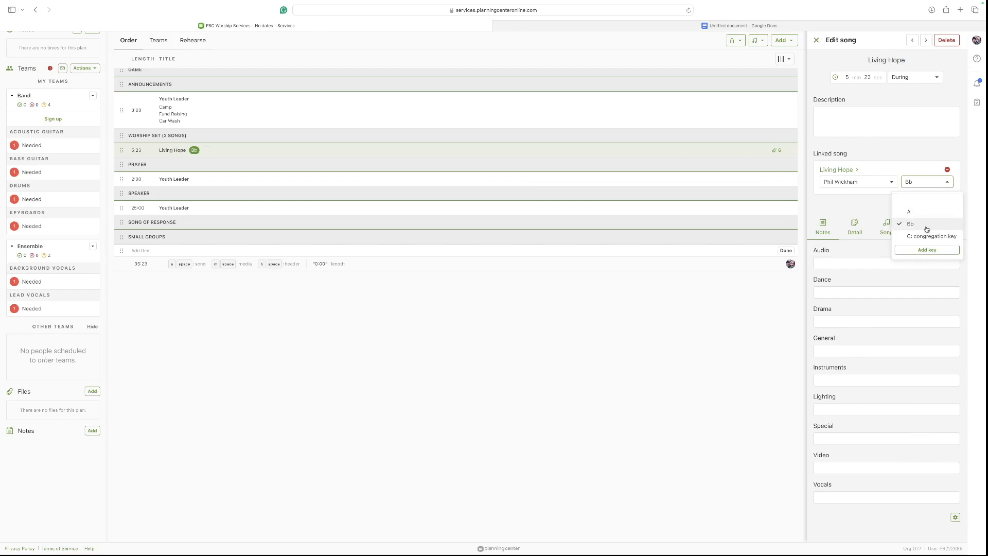
left_click(867, 179)
left_click(892, 167)
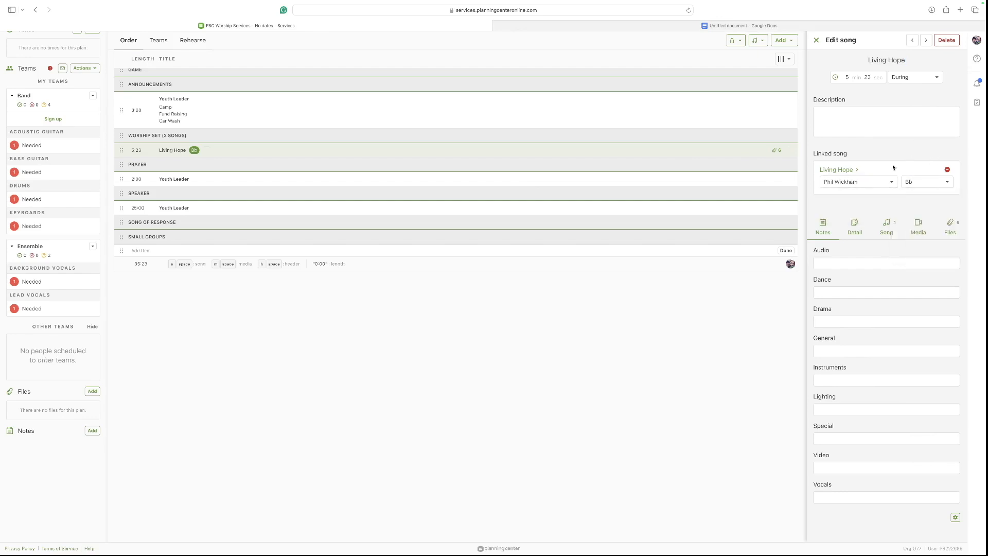
scroll(880, 175, "up", 3)
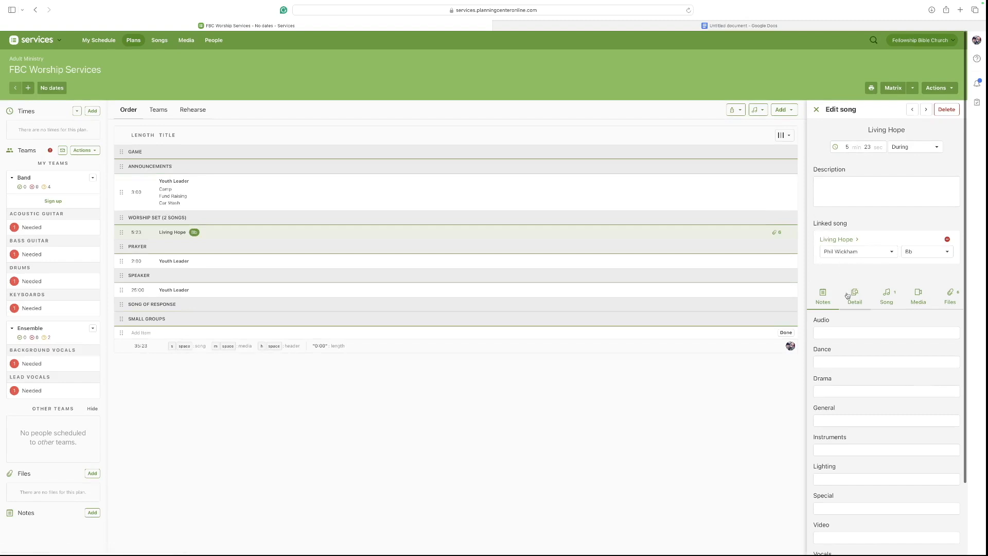
scroll(857, 301, "down", 2)
scroll(858, 298, "down", 1)
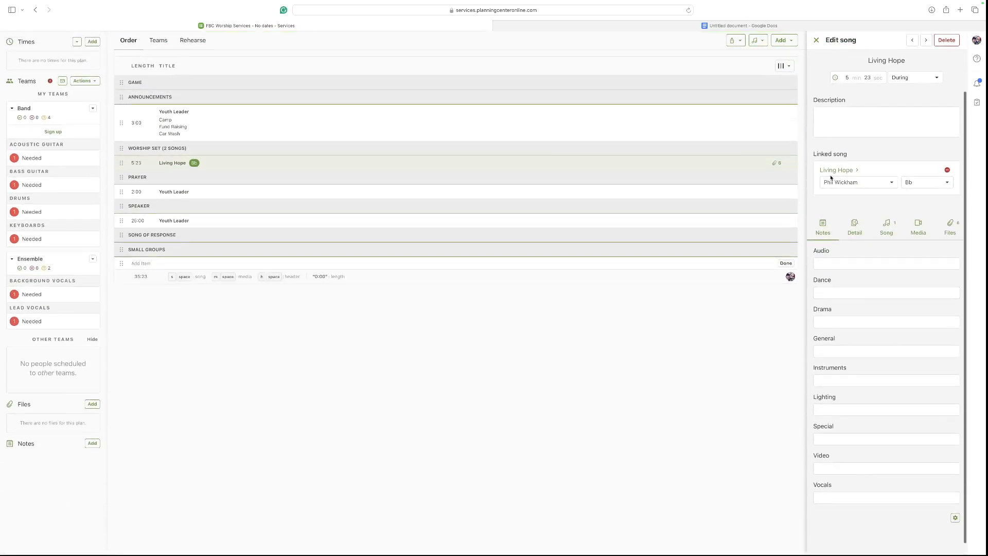
Close the song details and delete Living Hope from the service order.
left_click(816, 40)
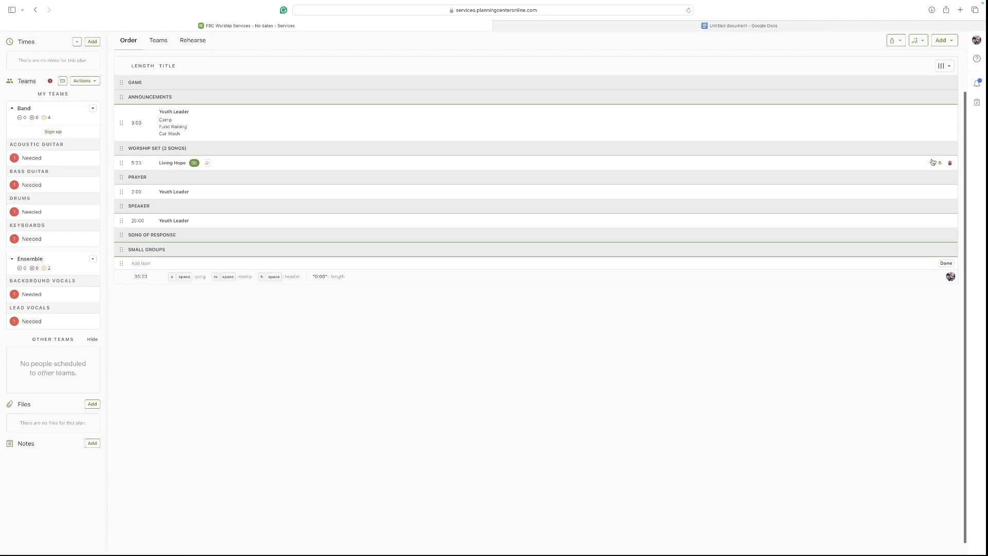
left_click(950, 163)
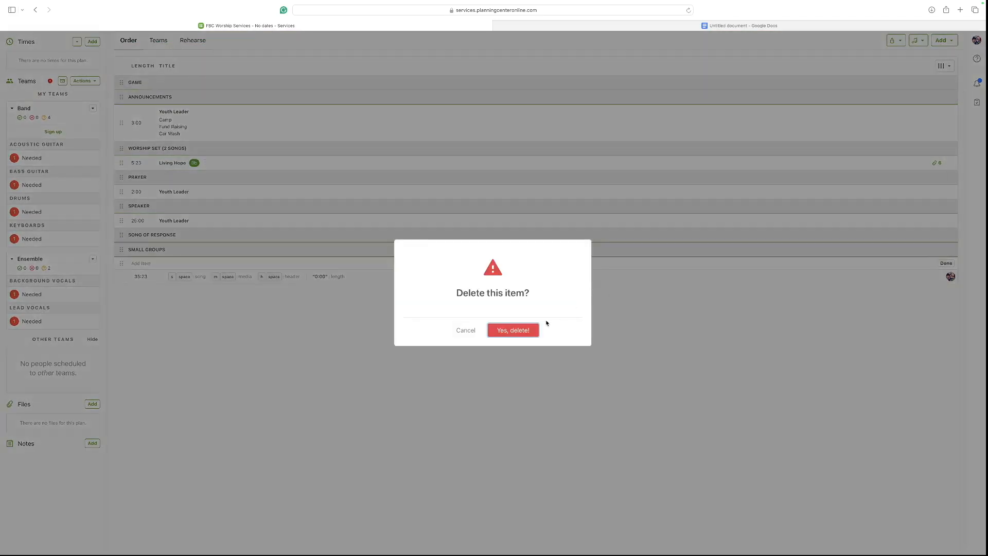
left_click(525, 329)
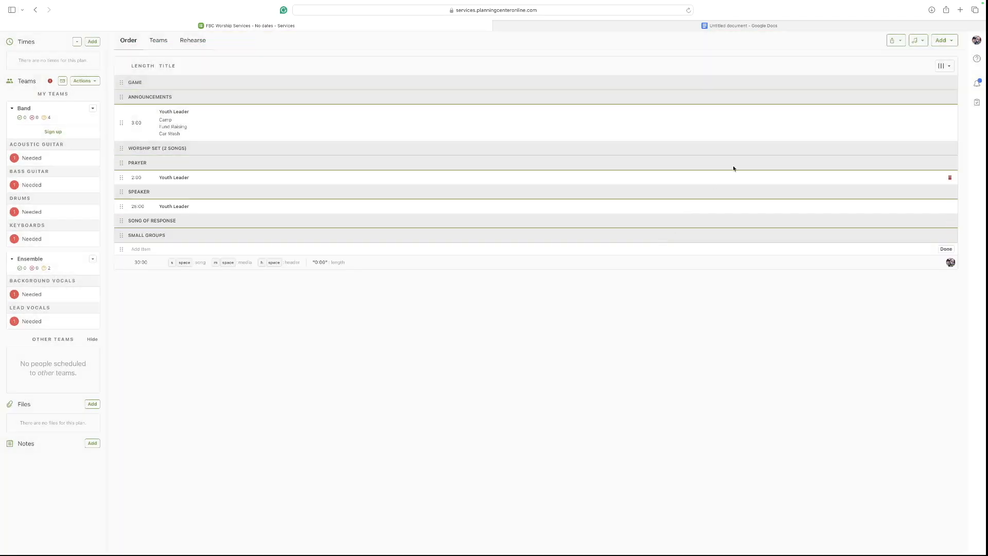
Check the planned songs in the Google Docs set list and insert a new song item under the Worship Set header in Planning Center.
left_click(557, 25)
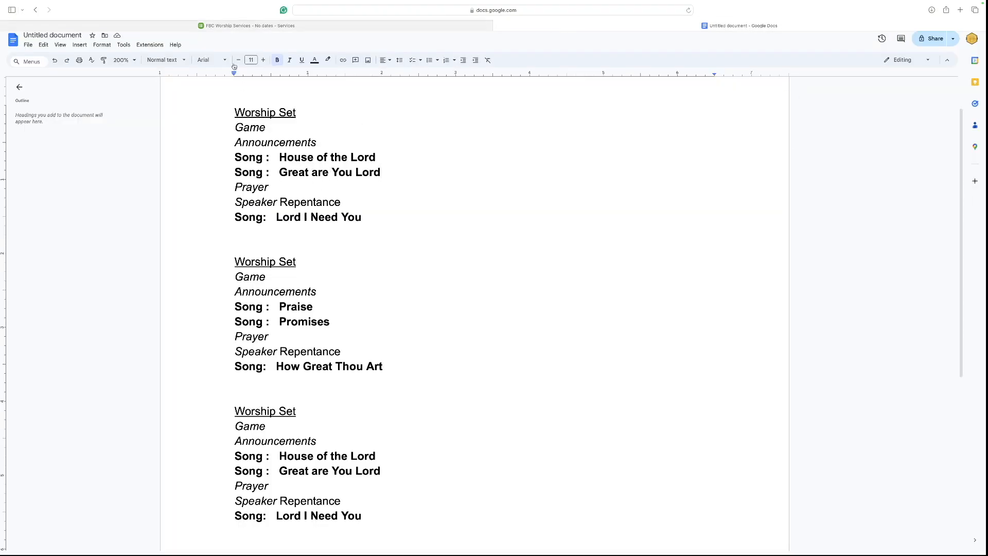
left_click(237, 25)
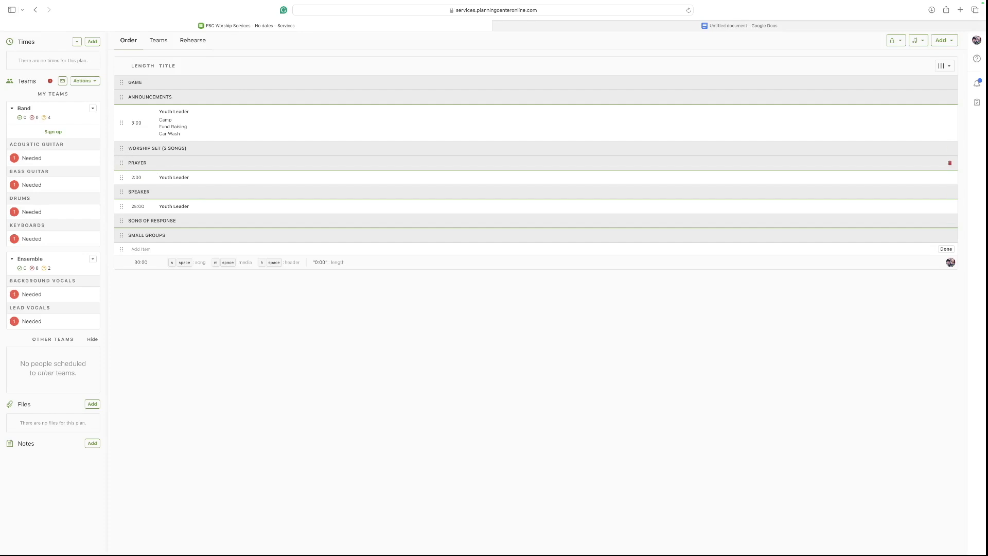
key("s")
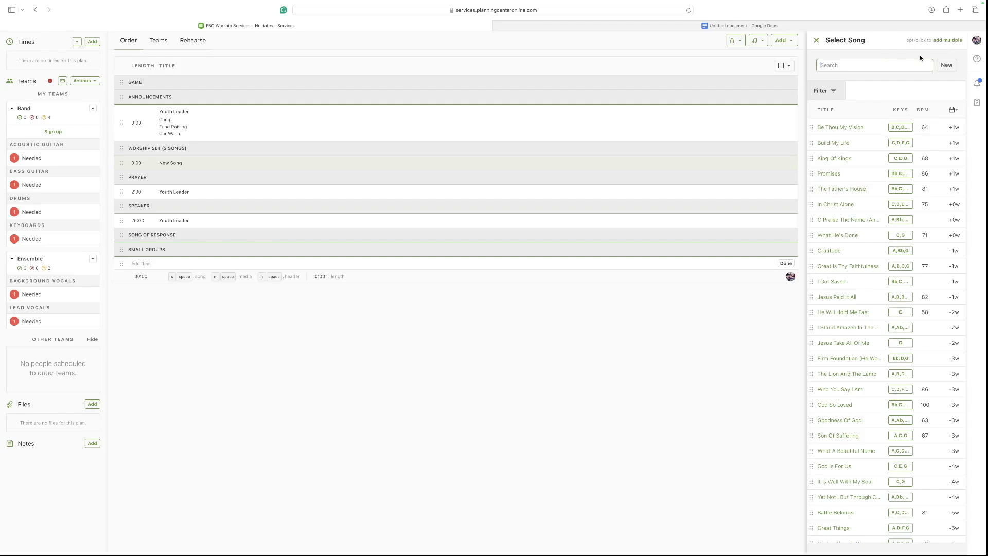
Try multi-selecting Be Thou My Vision, Promises and O Praise The Name in the song library, clearing each selection.
left_click(811, 159)
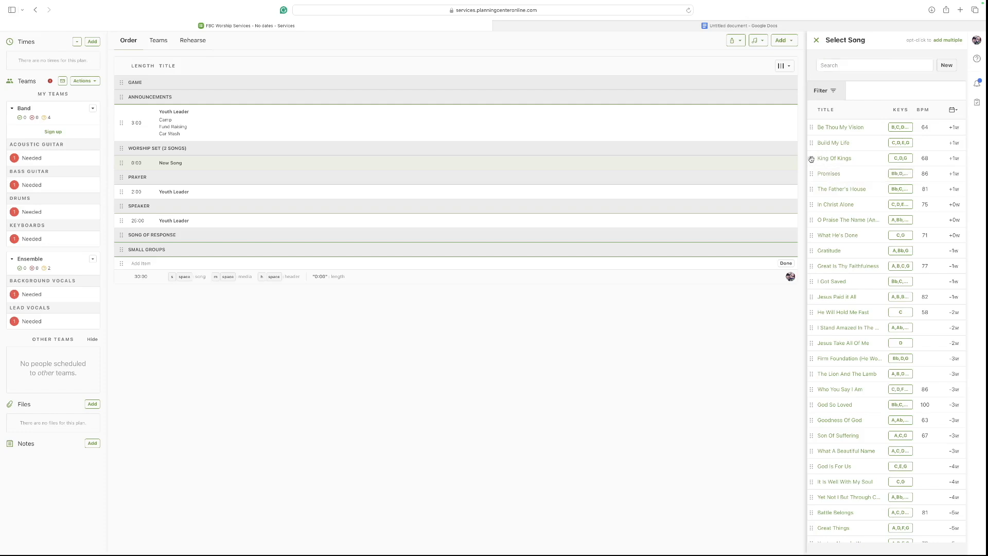
left_click(831, 128, "alt")
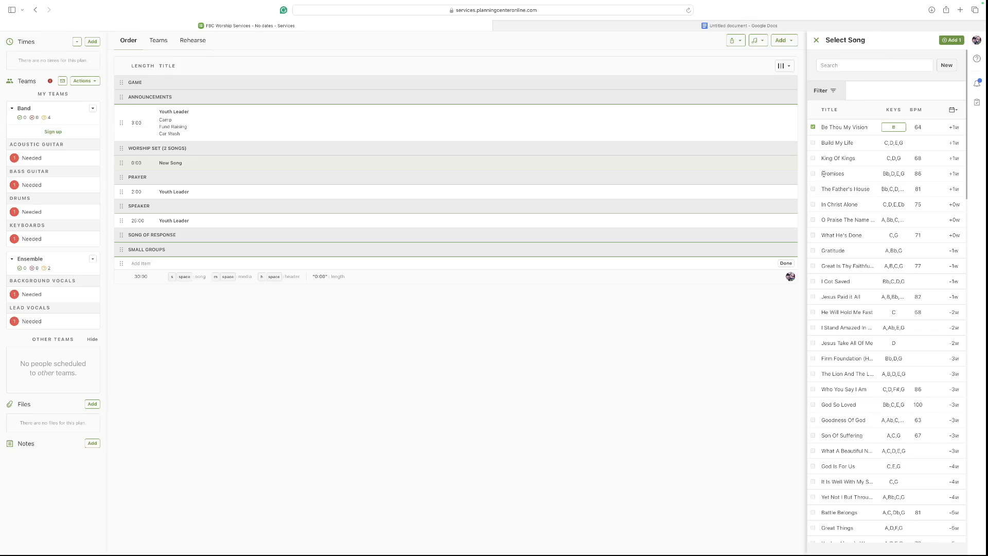
left_click(813, 174)
left_click(813, 222)
left_click(813, 128)
left_click(813, 174)
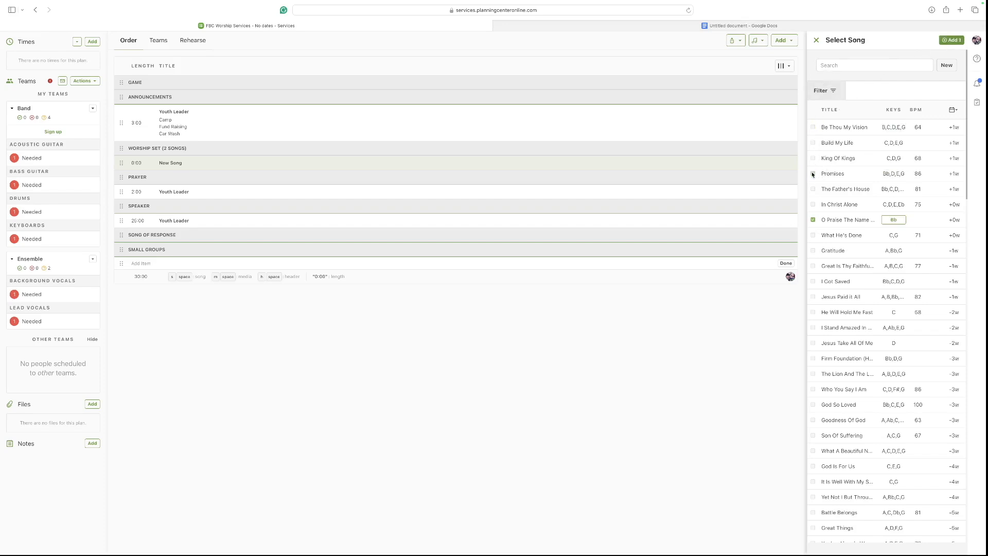
left_click(813, 219)
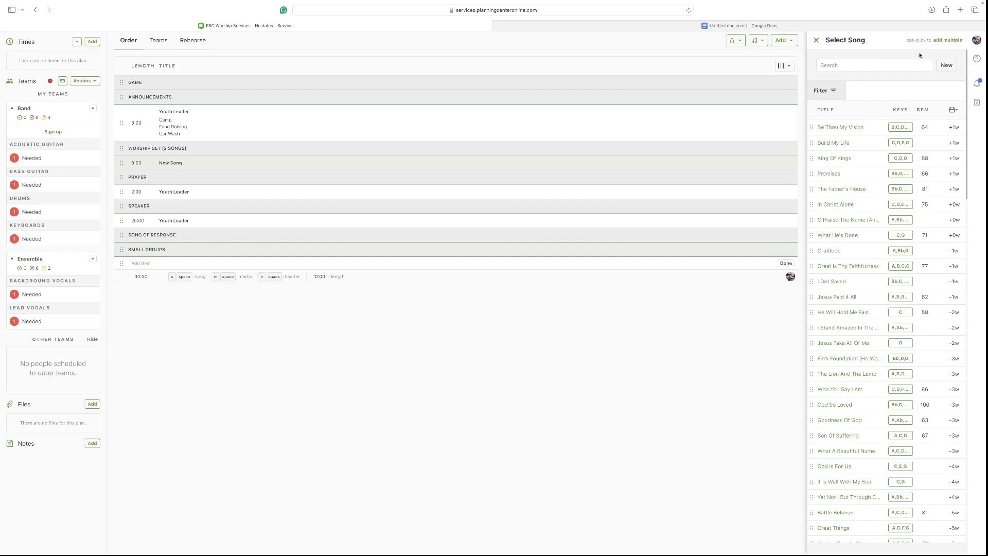
Turn on adding multiple songs, mark He Will Hold Me Fast, Jesus Paid It All and I Got Saved, and unmark all three.
left_click(945, 41)
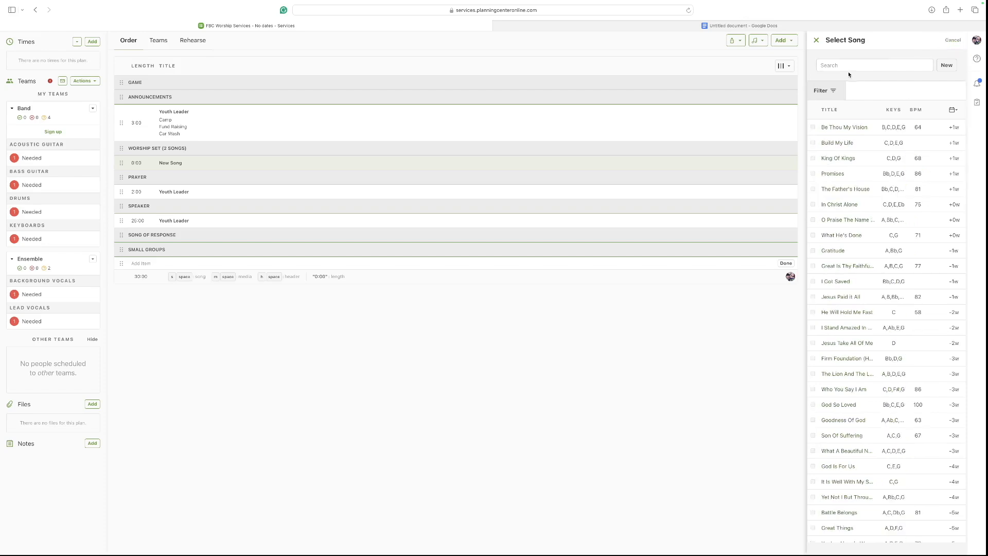
left_click(813, 312)
left_click(813, 296)
left_click(813, 281)
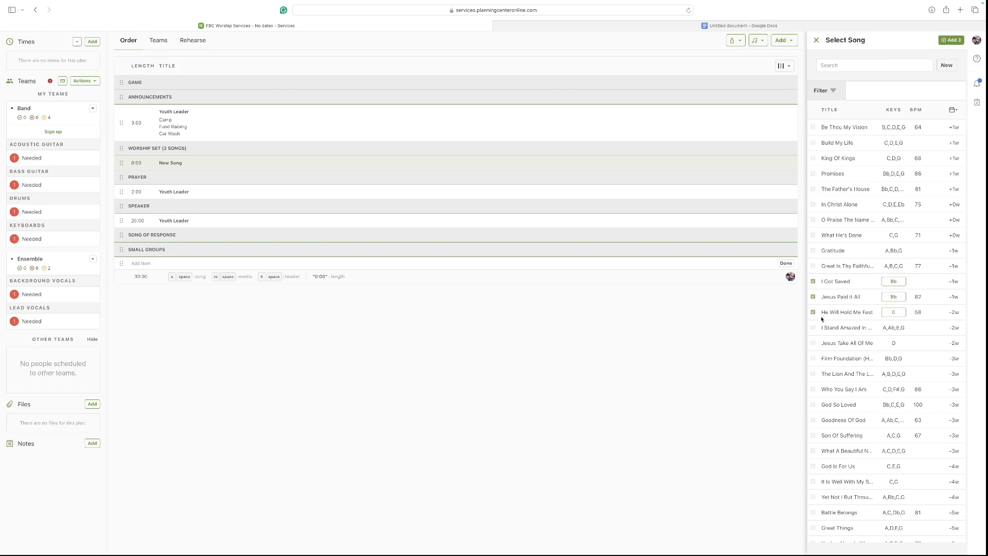
left_click(813, 282)
left_click(813, 296)
left_click(813, 313)
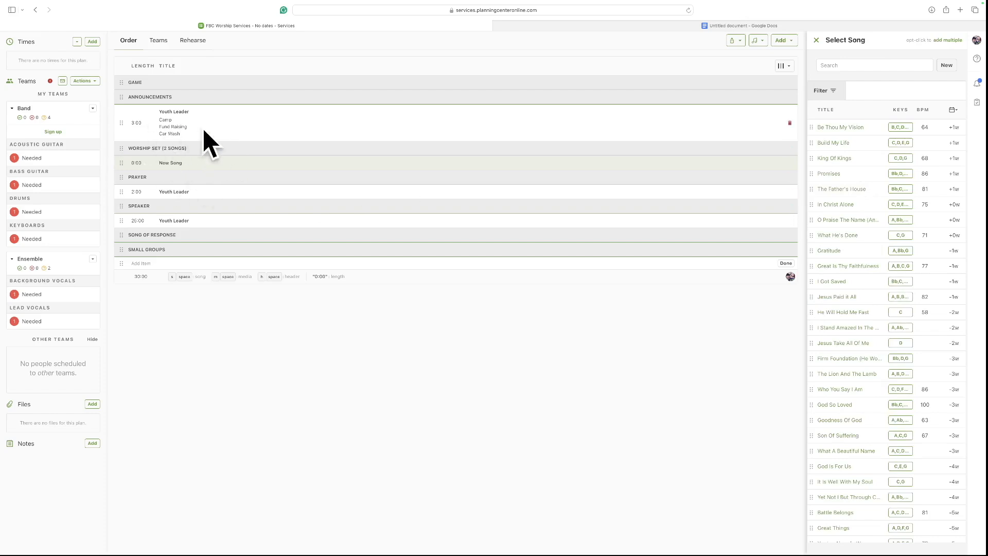
Search the song library for "hou", assign House Of The Lord to the new song item, and close its details.
left_click(841, 67)
type("hou")
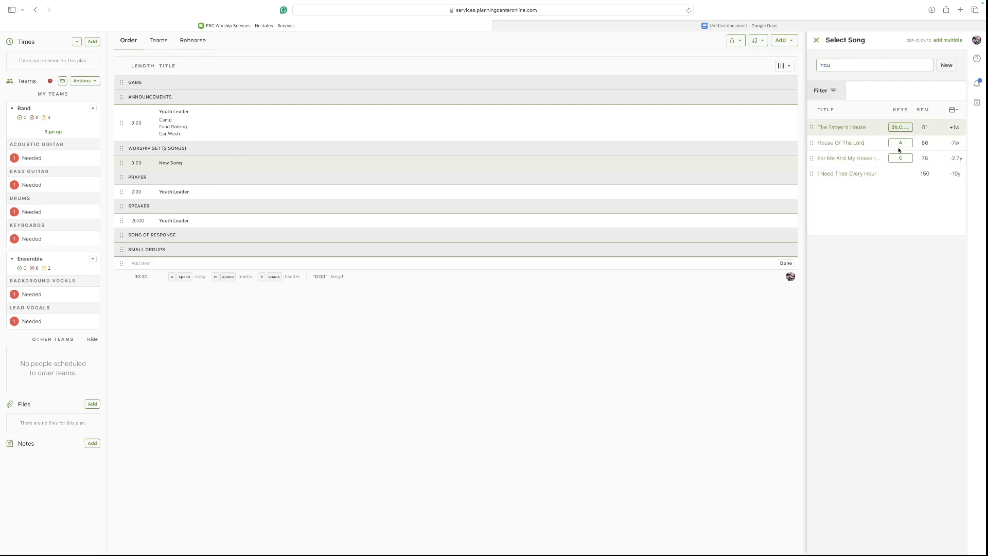
left_click(824, 145)
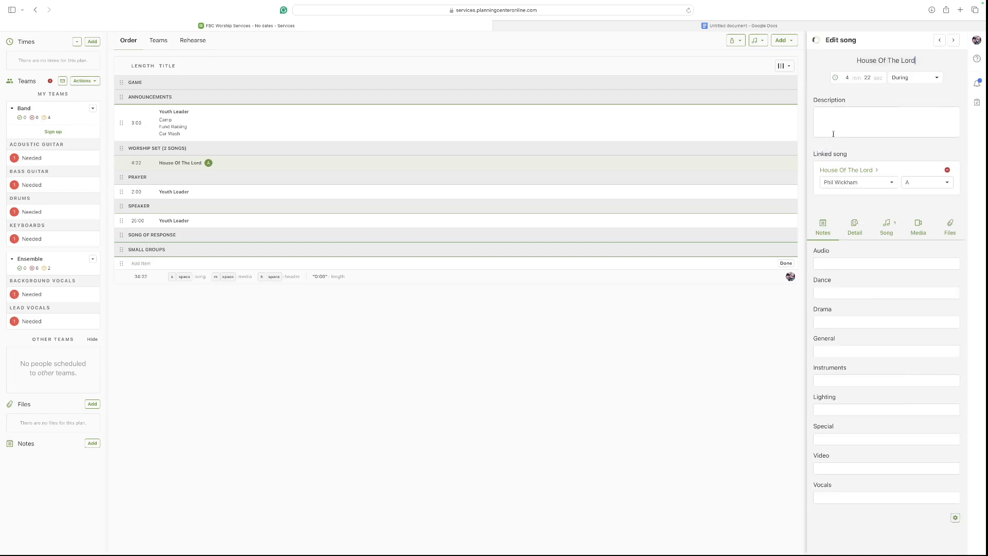
left_click(815, 41)
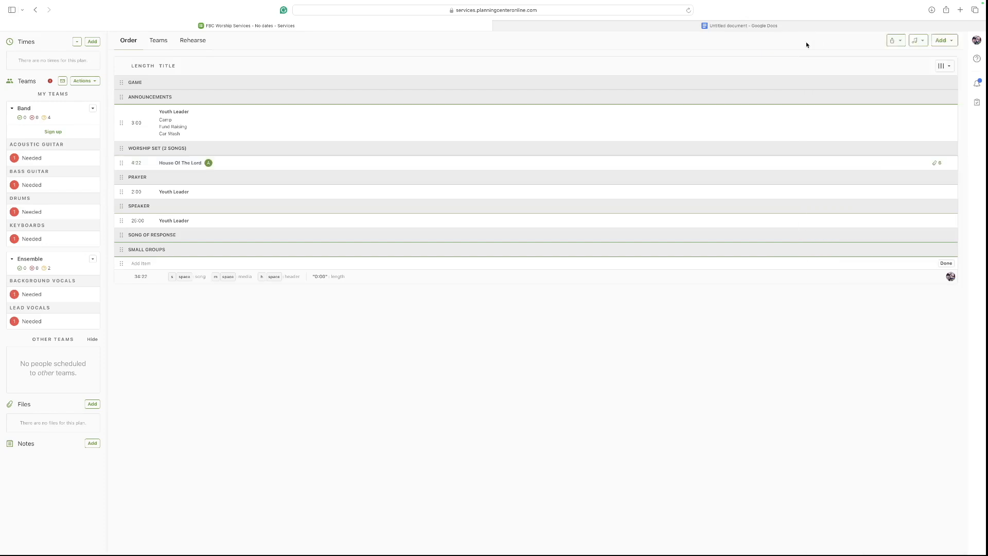
Check the second song in the Google Docs set list and add Great Are You Lord below House Of The Lord in the service order.
left_click(736, 27)
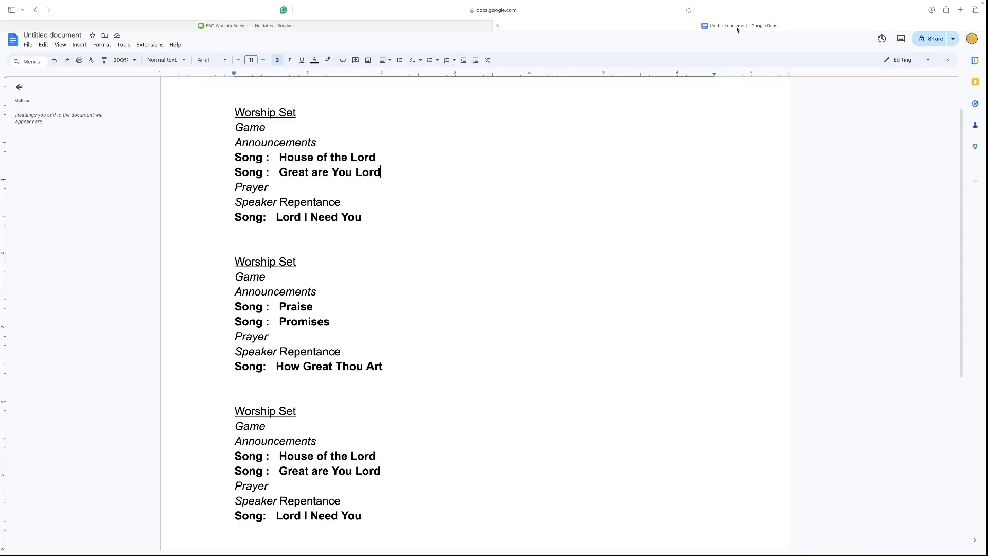
left_click(316, 28)
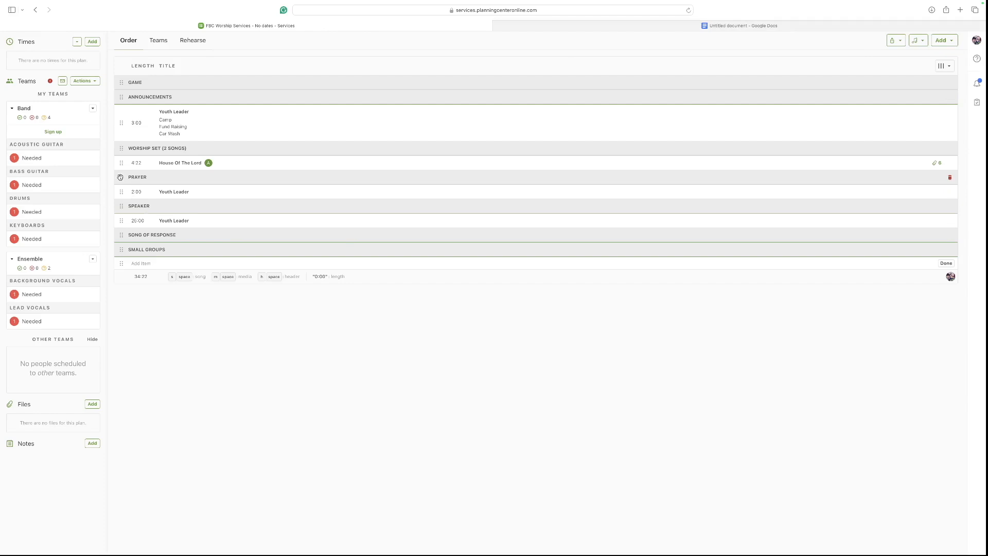
key("s")
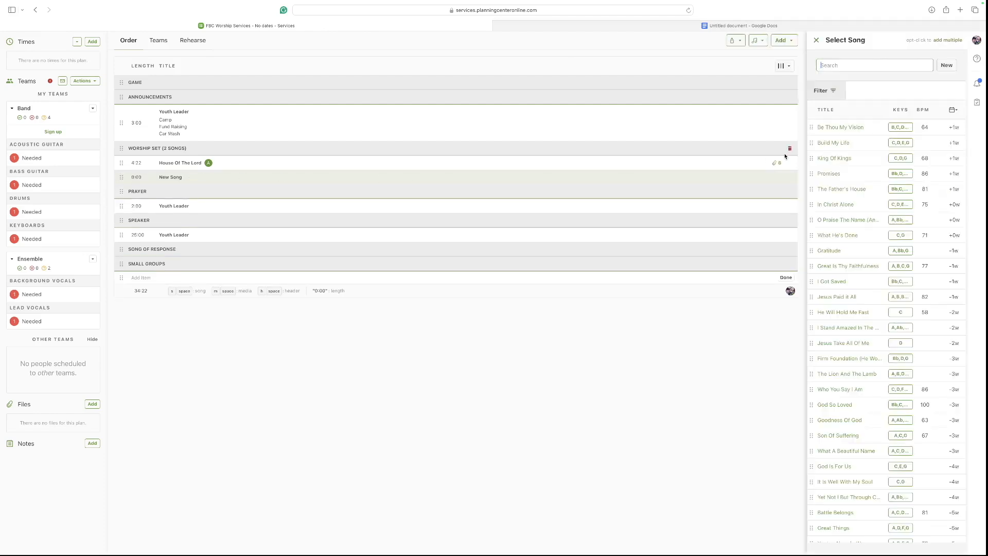
type("great are you")
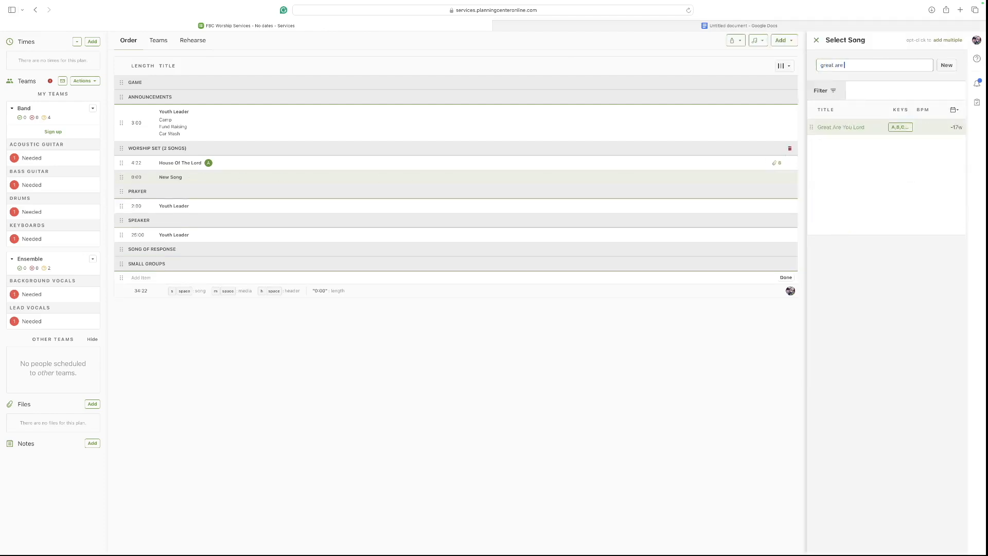
left_click(842, 129)
left_click(816, 40)
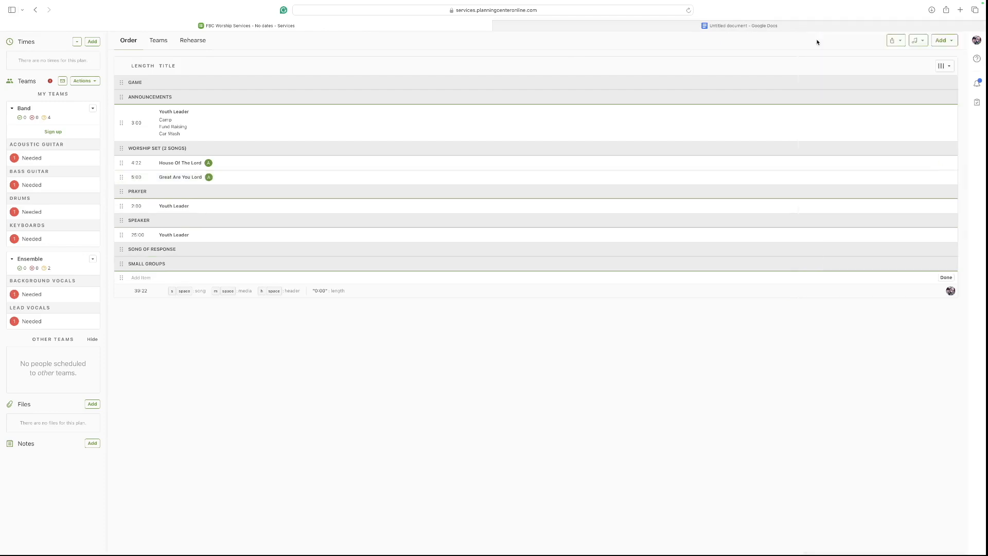
Add the song Lord I Need You under the Song of Response header and close its details.
left_click(149, 257)
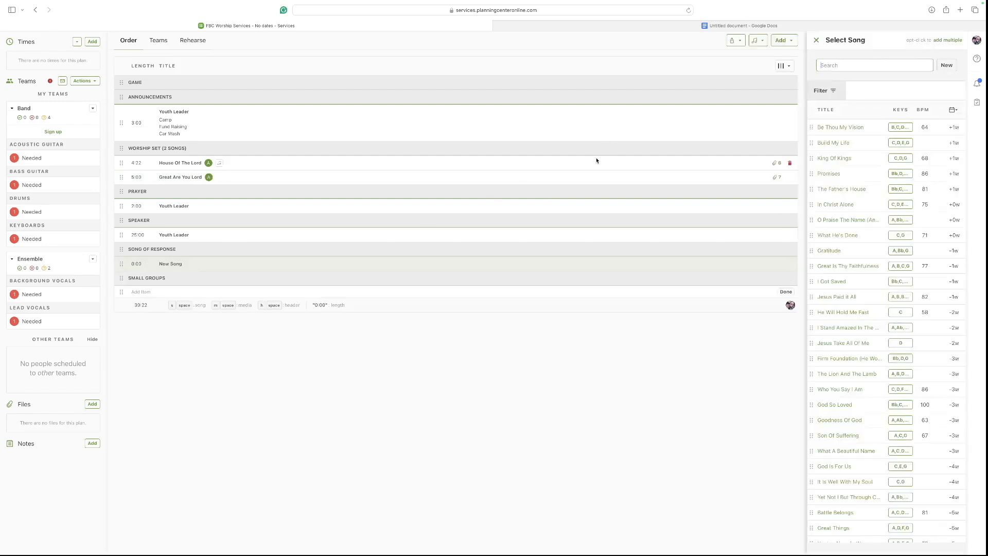
type("lord i")
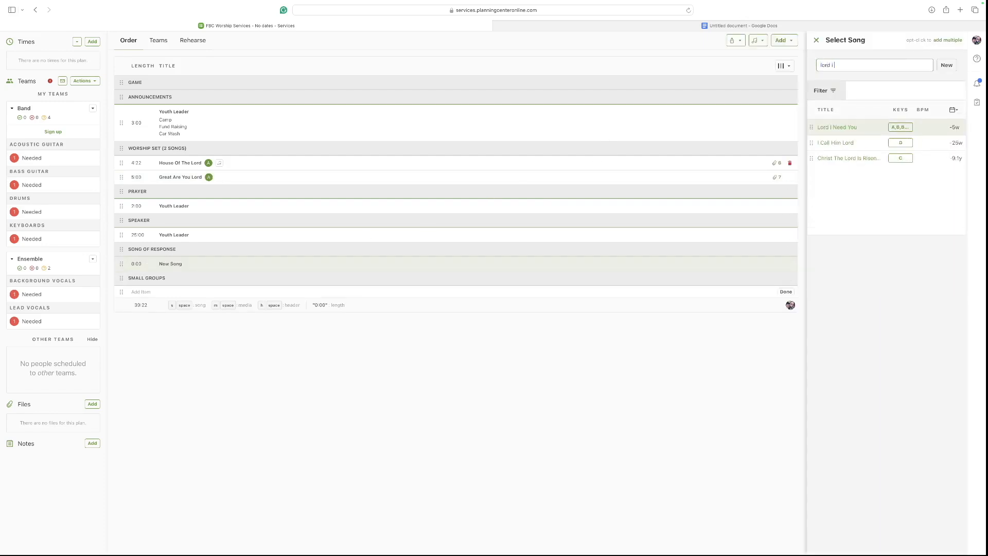
left_click(843, 129)
left_click(817, 40)
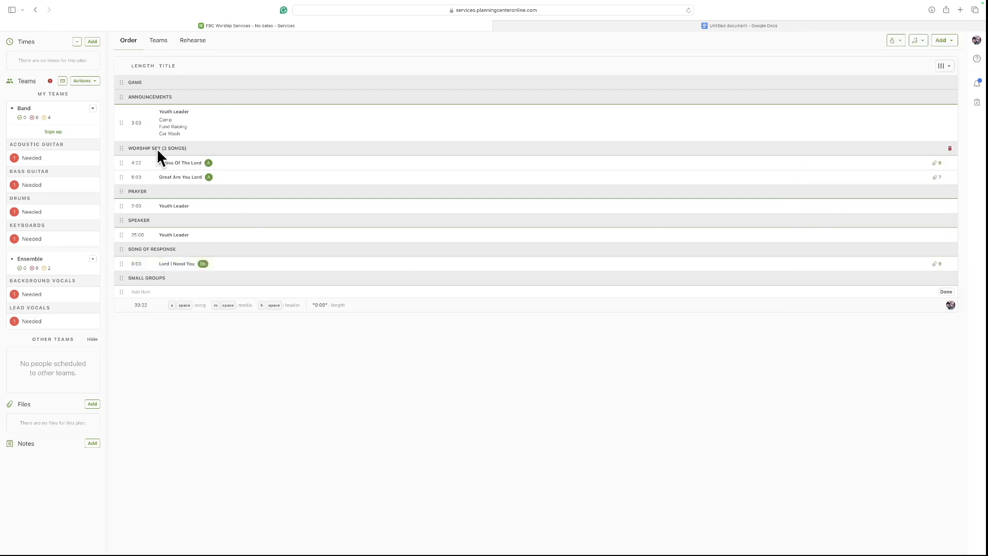
Schedule the first listed team member for Acoustic Guitar and the second listed team member for Bass Guitar in the Band.
scroll(229, 162, "up", 3)
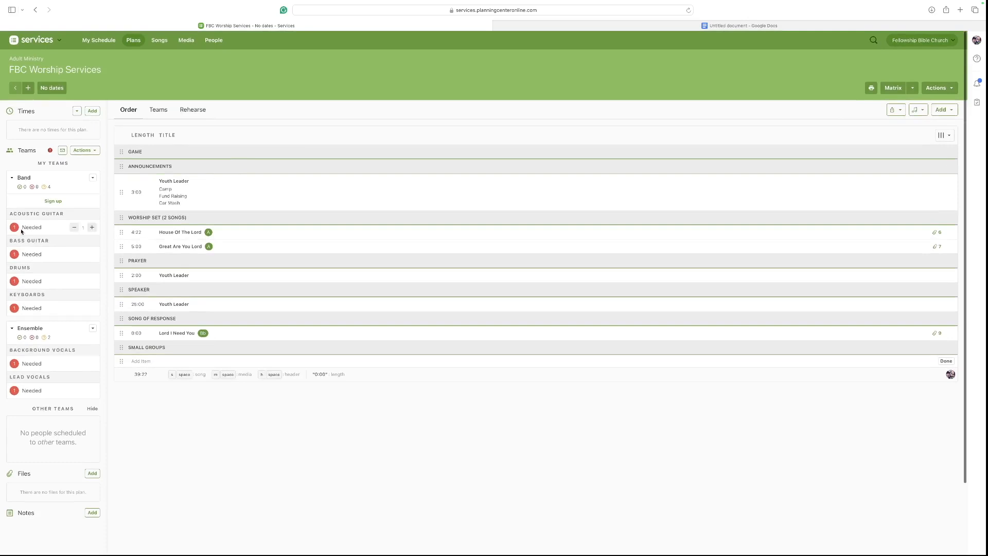
left_click(31, 228)
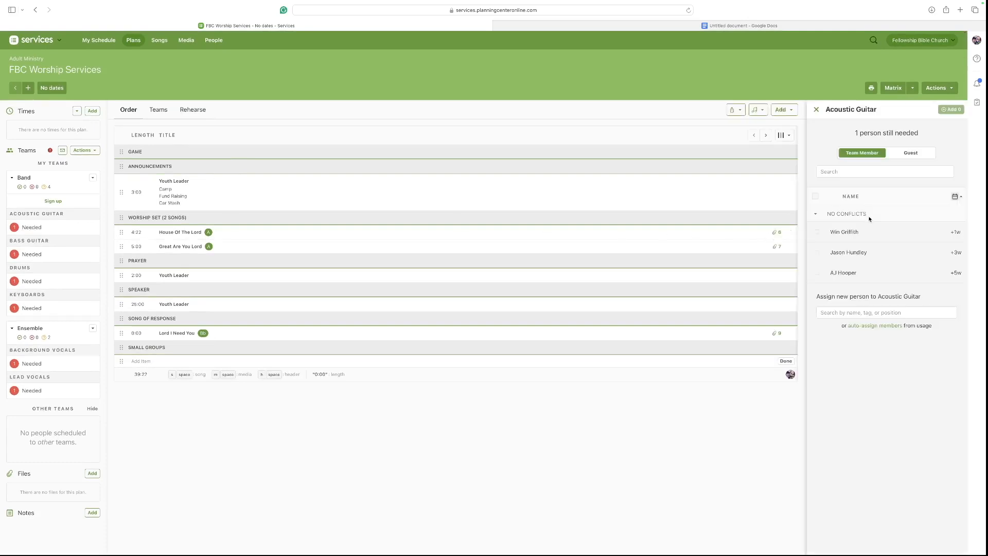
left_click(847, 232)
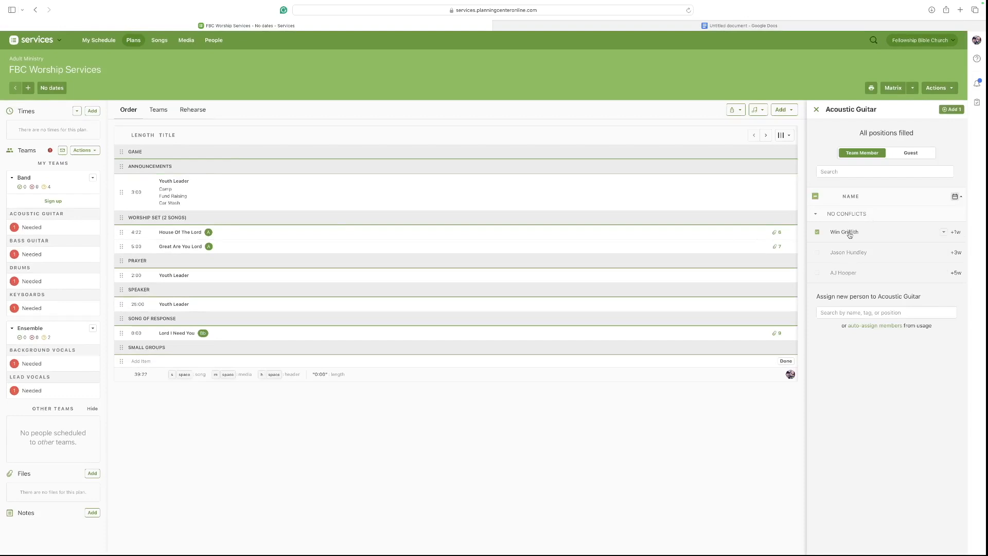
left_click(952, 109)
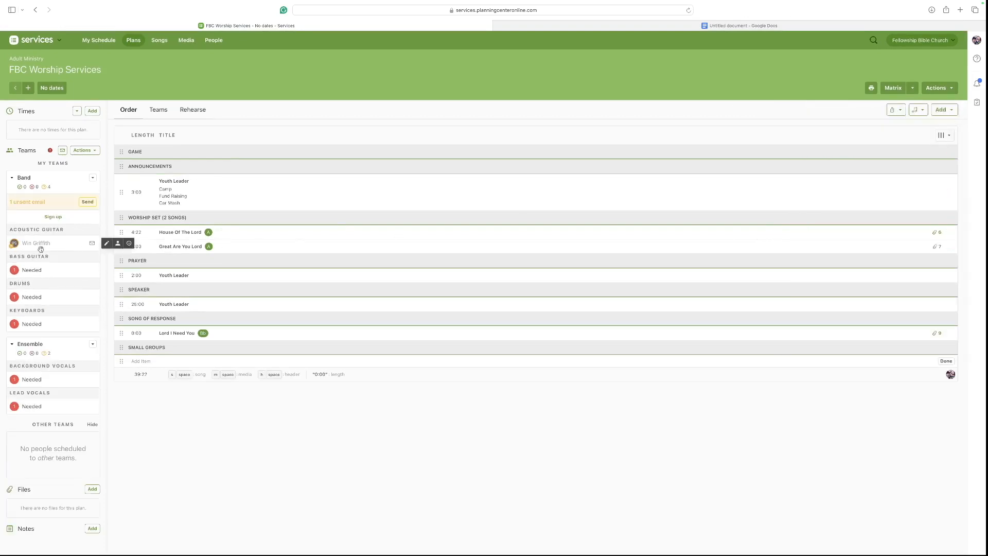
left_click(29, 272)
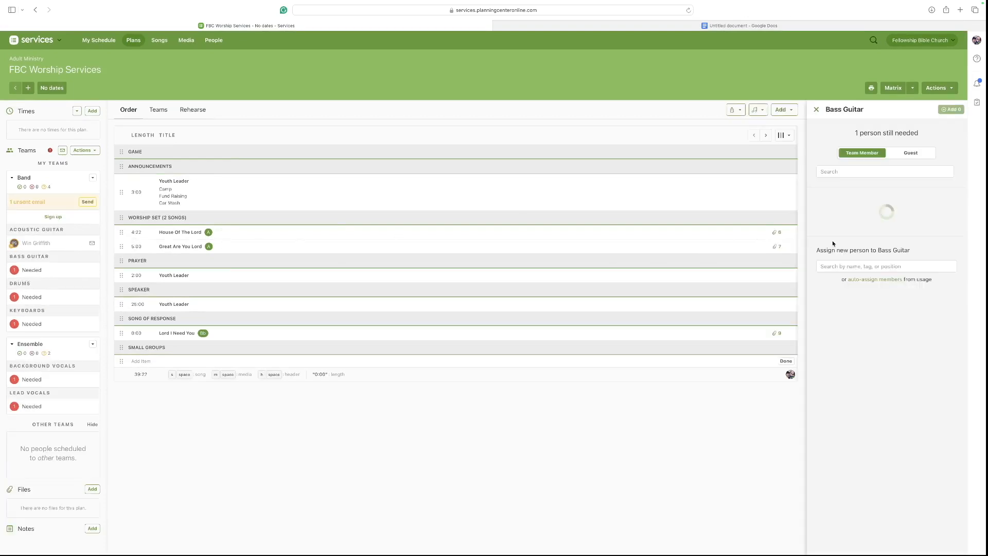
left_click(844, 252)
left_click(951, 109)
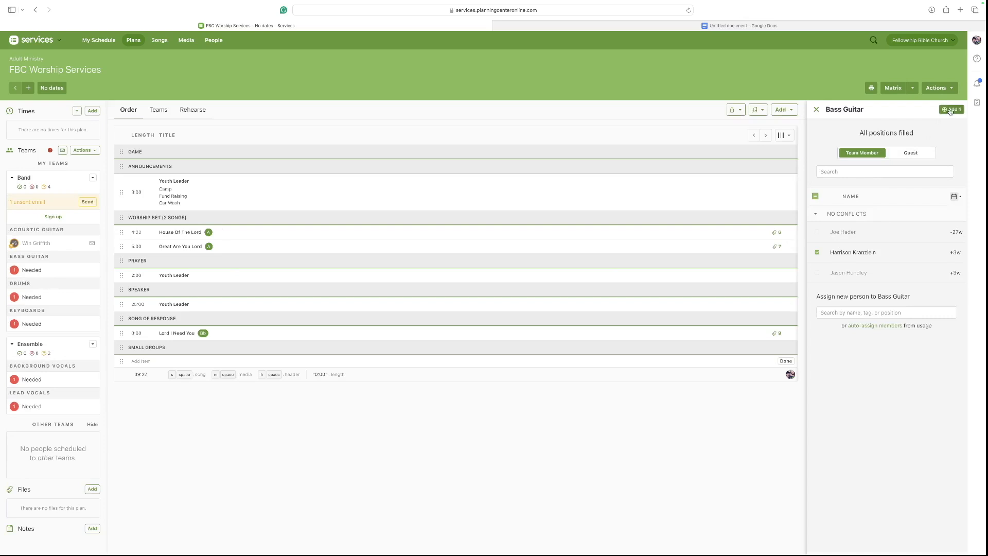
Fill the Band's Drums and Keyboards positions, choosing the second listed team member for each.
left_click(38, 298)
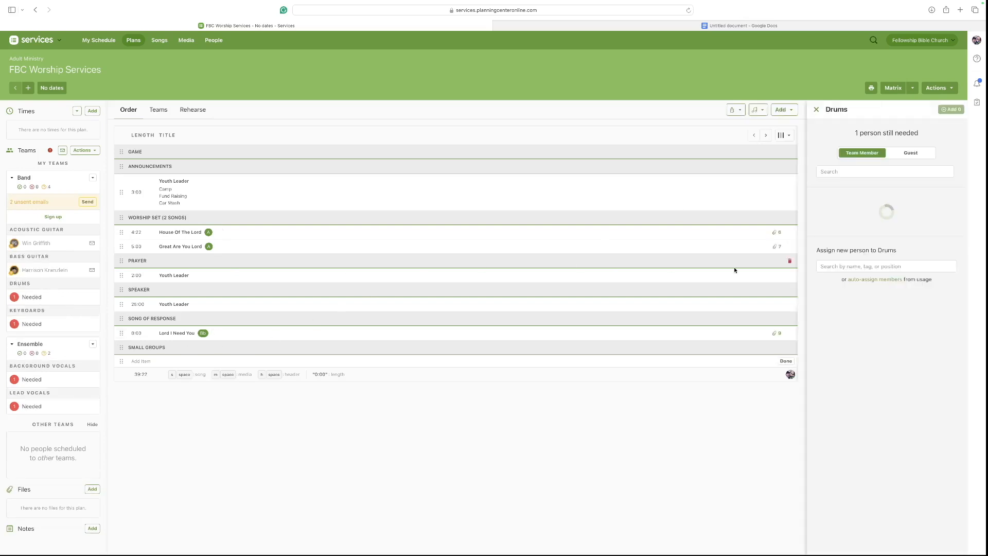
left_click(839, 252)
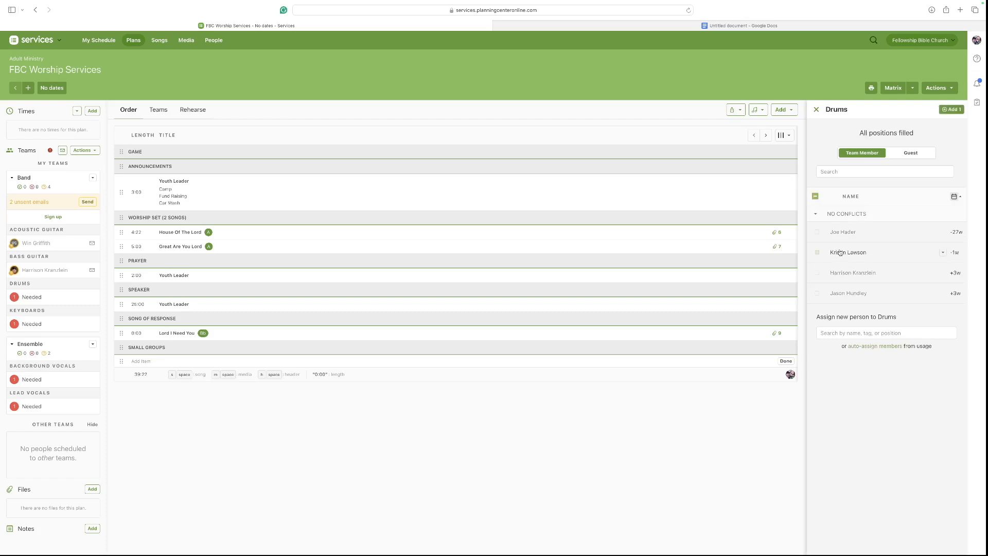
left_click(951, 109)
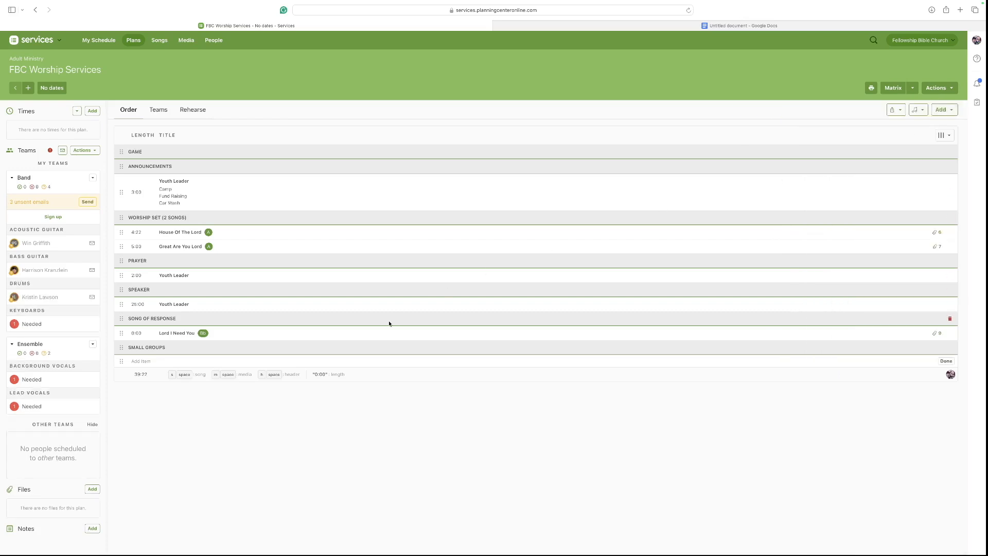
left_click(25, 325)
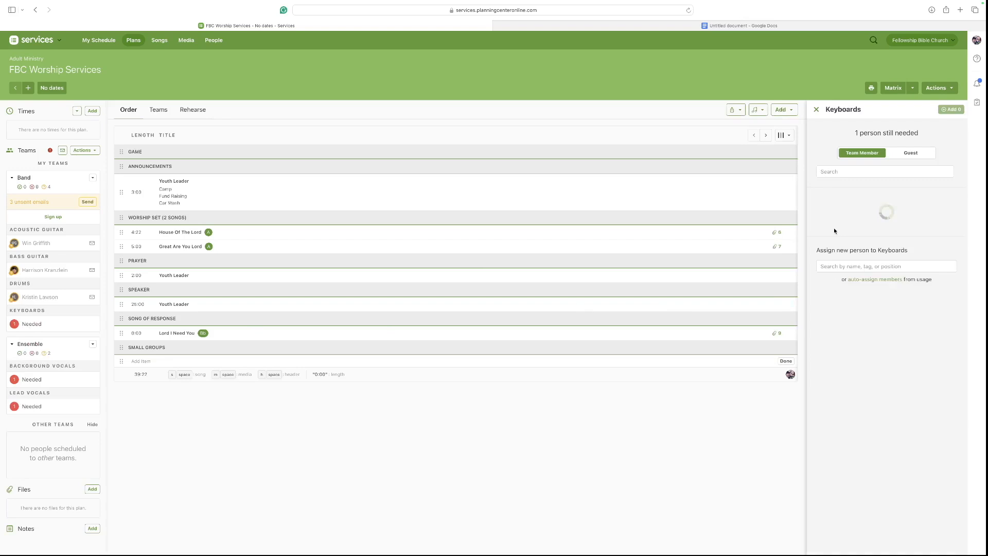
left_click(843, 253)
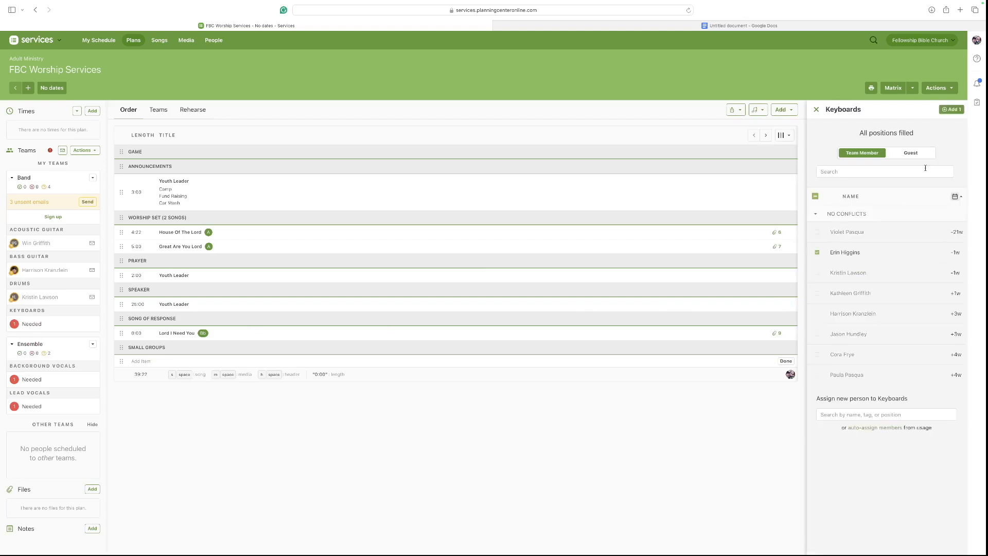
left_click(951, 109)
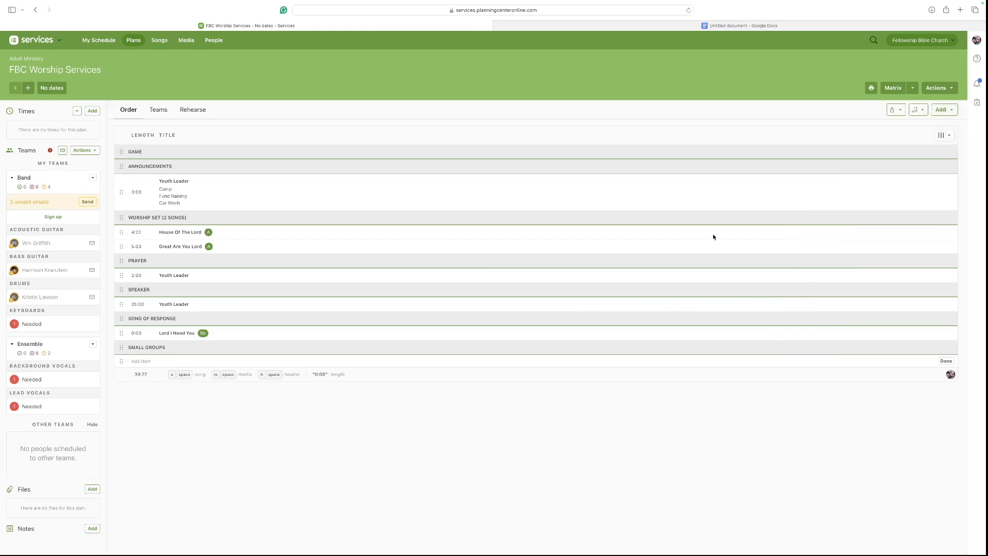
Schedule the last listed team member without conflicts for the Ensemble's Background Vocals position.
left_click(26, 382)
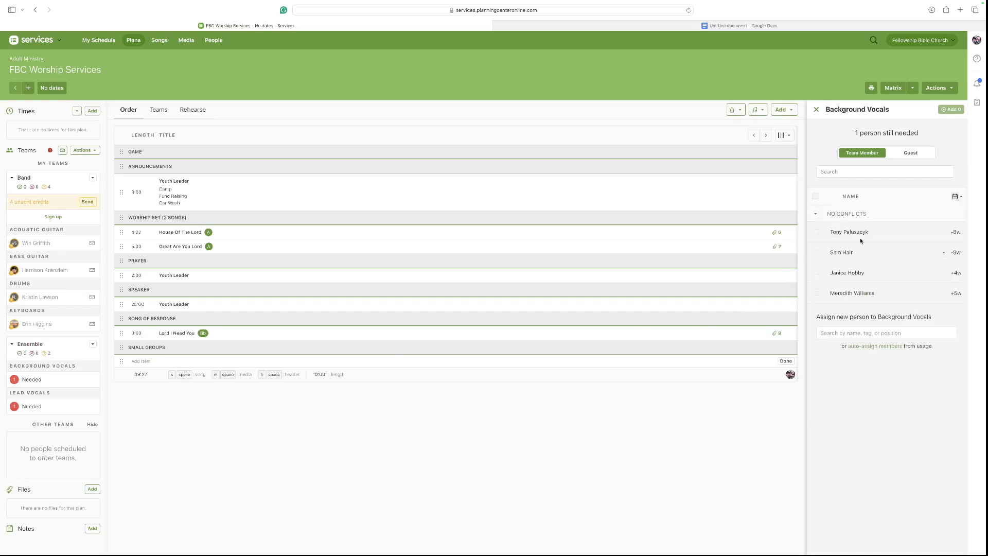
left_click(844, 294)
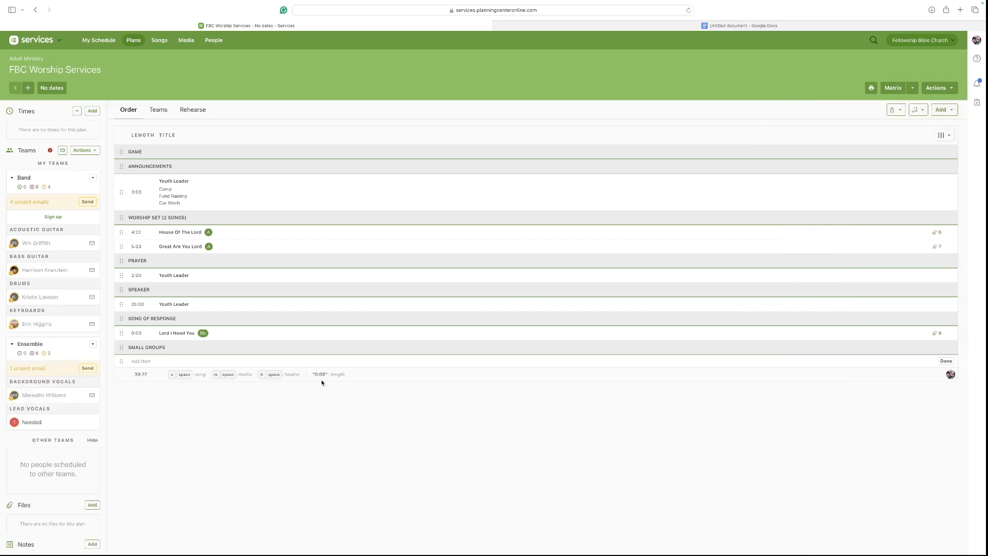
Schedule the only listed team member for the Ensemble's Lead Vocals position.
left_click(32, 423)
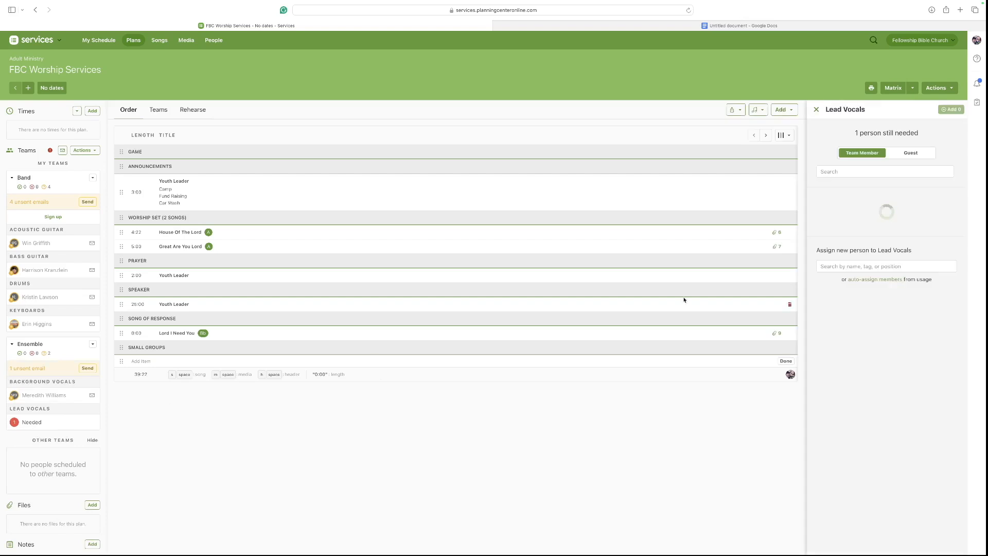
left_click(844, 232)
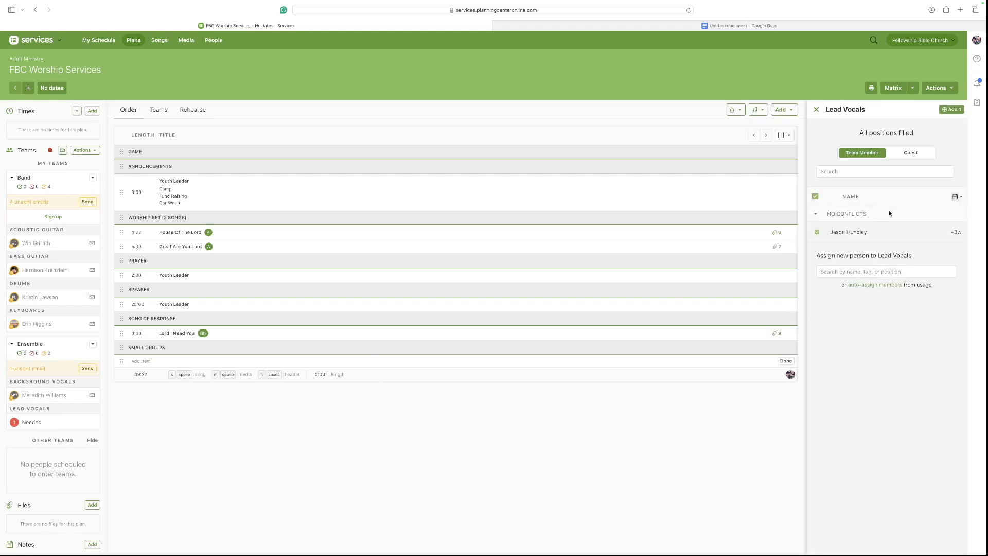
left_click(951, 109)
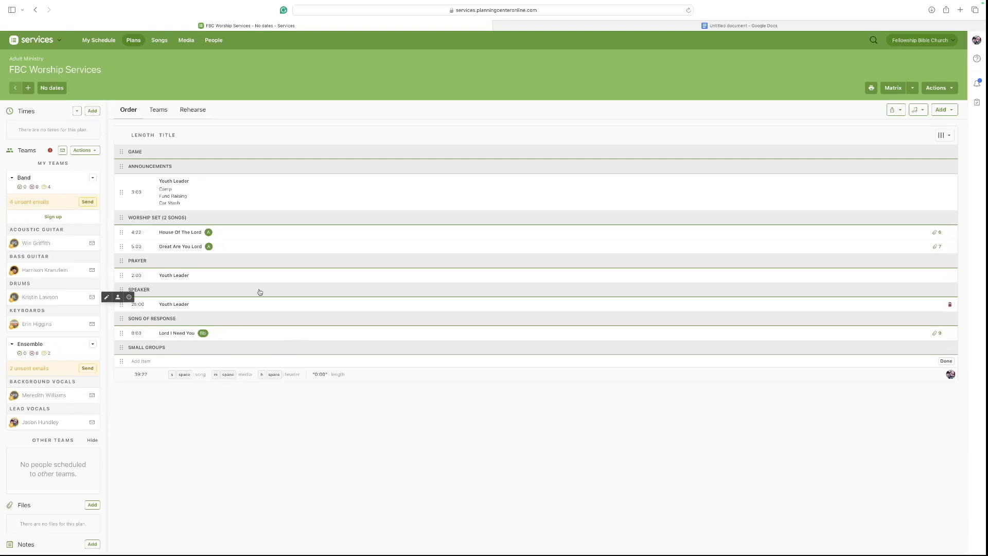
scroll(499, 276, "down", 3)
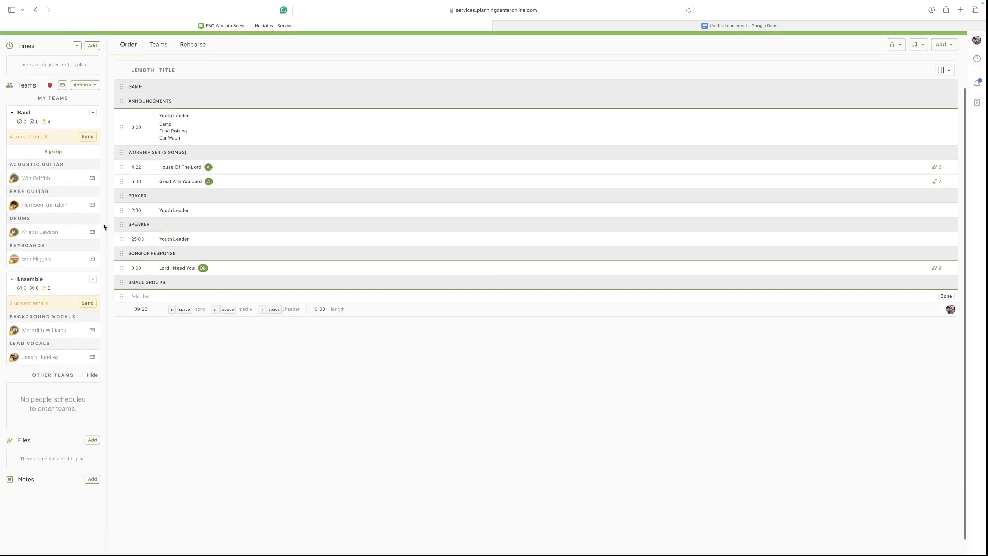
scroll(214, 135, "up", 2)
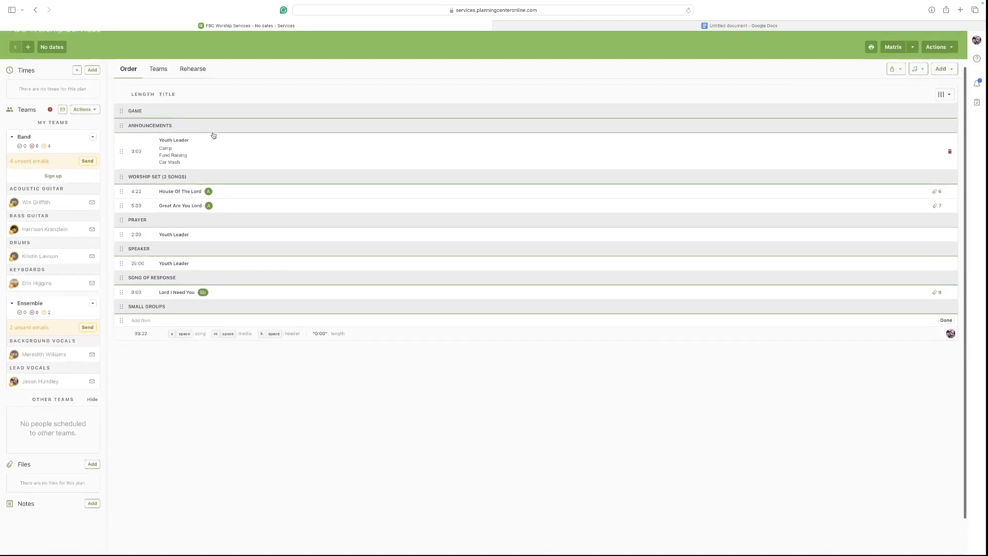
scroll(214, 135, "up", 3)
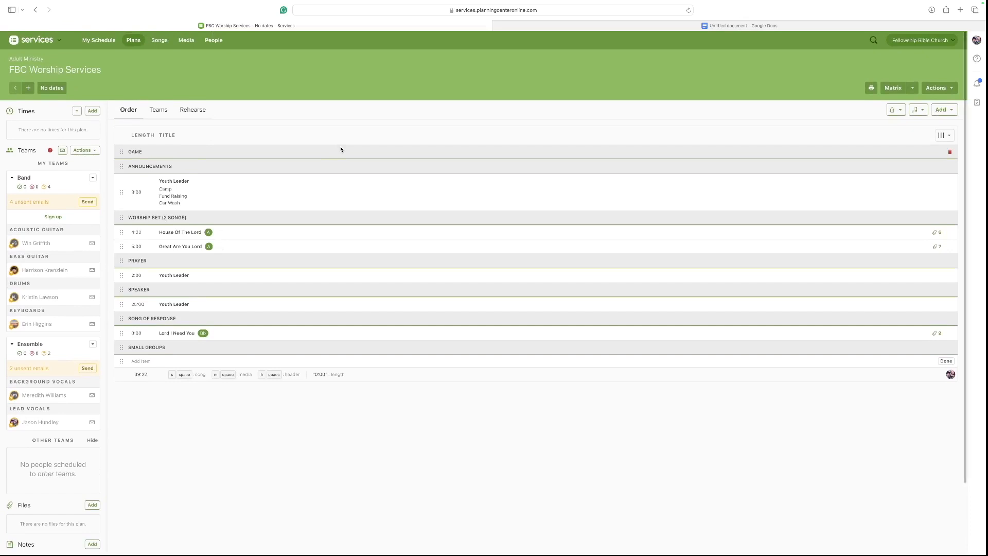